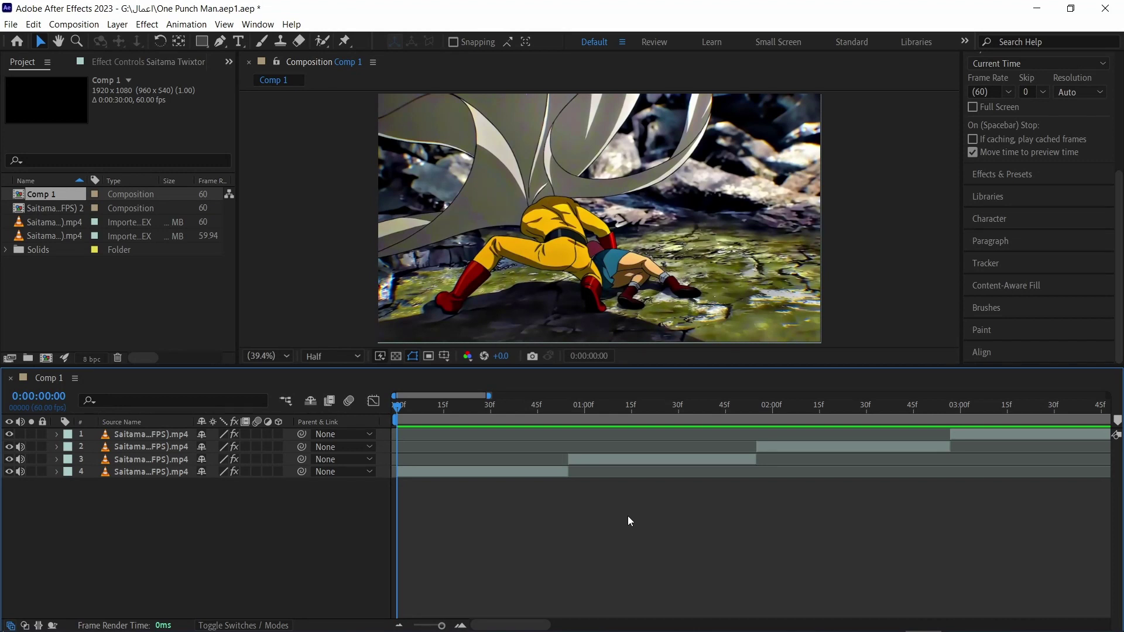
Add a null object directly above the first clip's layer and duplicate it.
key("space")
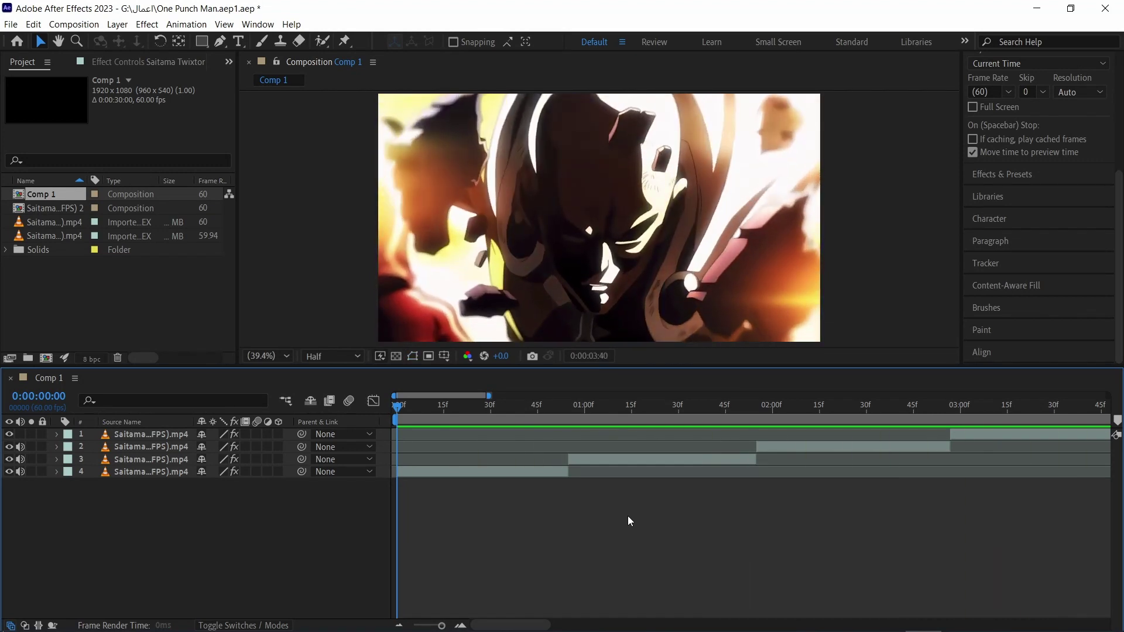
left_click_drag(459, 405, 376, 477)
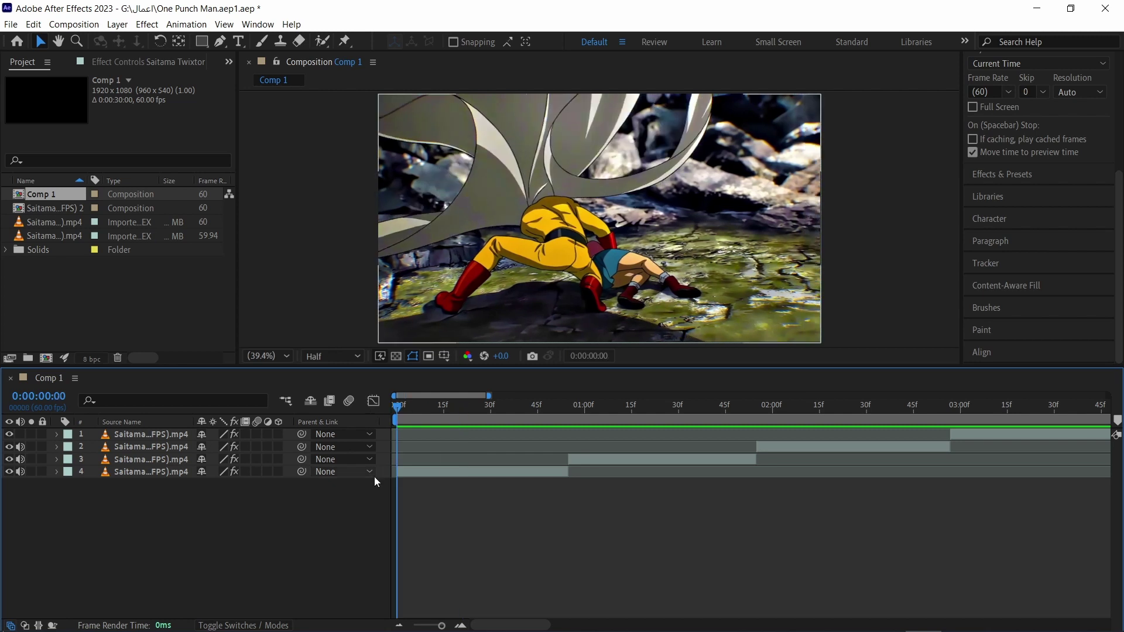
left_click(471, 473)
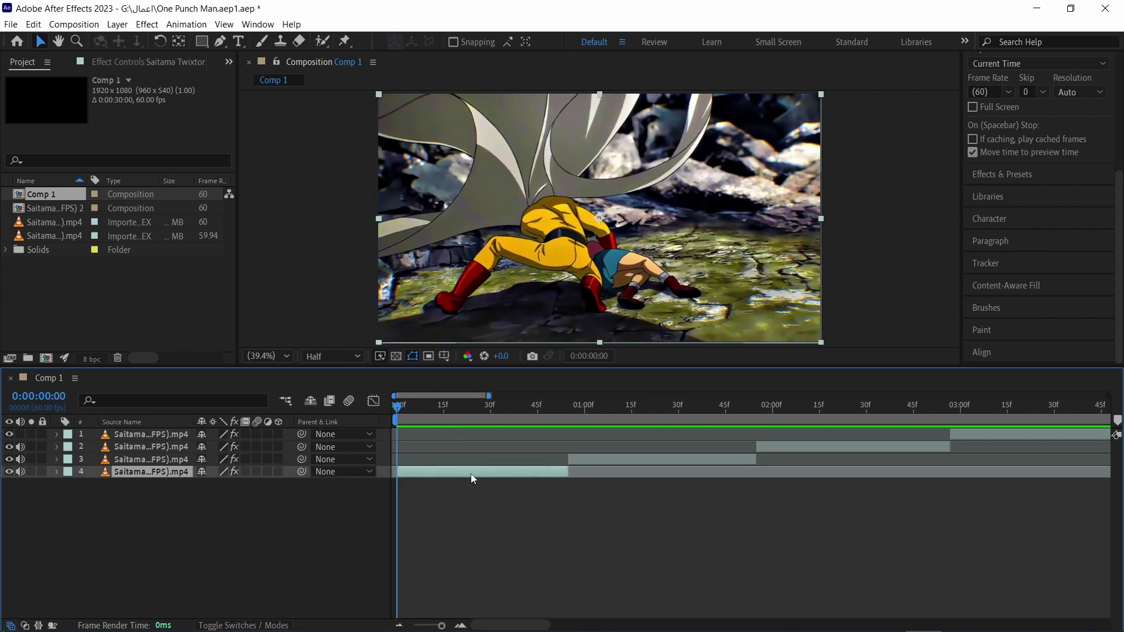
right_click(519, 536)
mouse_move(549, 384)
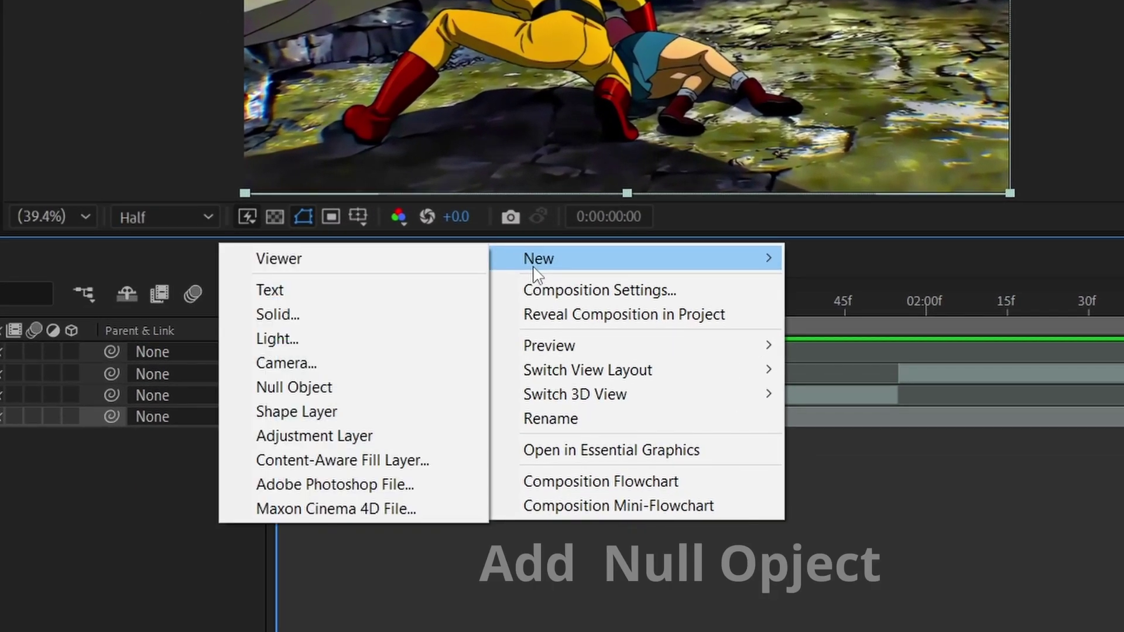
left_click(311, 388)
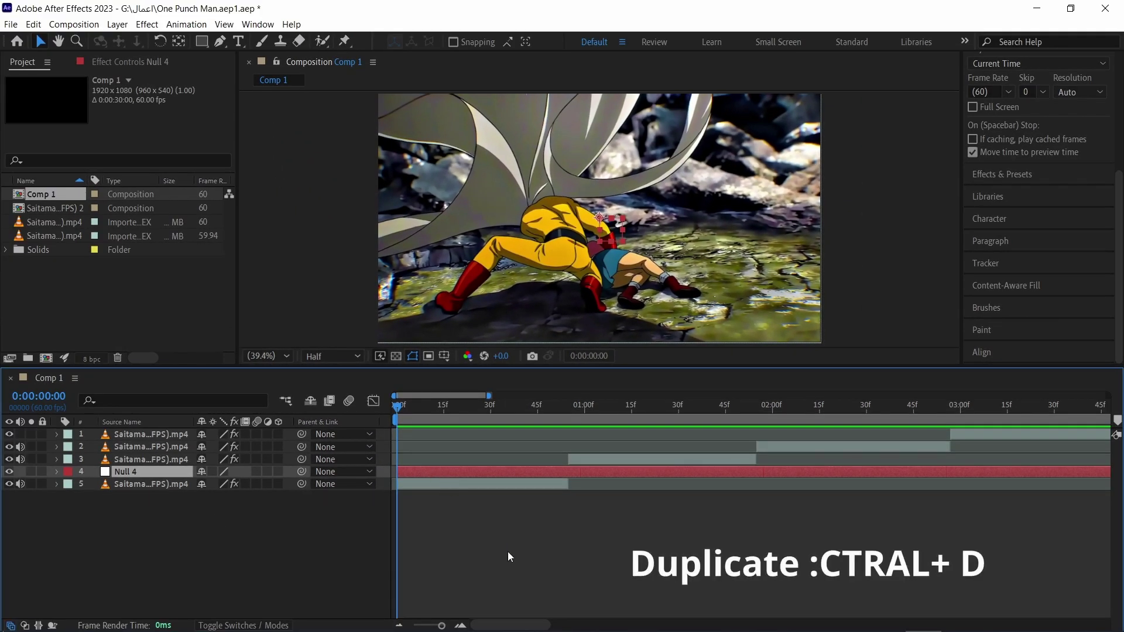
key("ctrl+d")
Split both nulls at 0:00:00:54, where the first clip ends, and move the split-off parts above the second clip.
left_click_drag(507, 406, 565, 419)
left_click(568, 487)
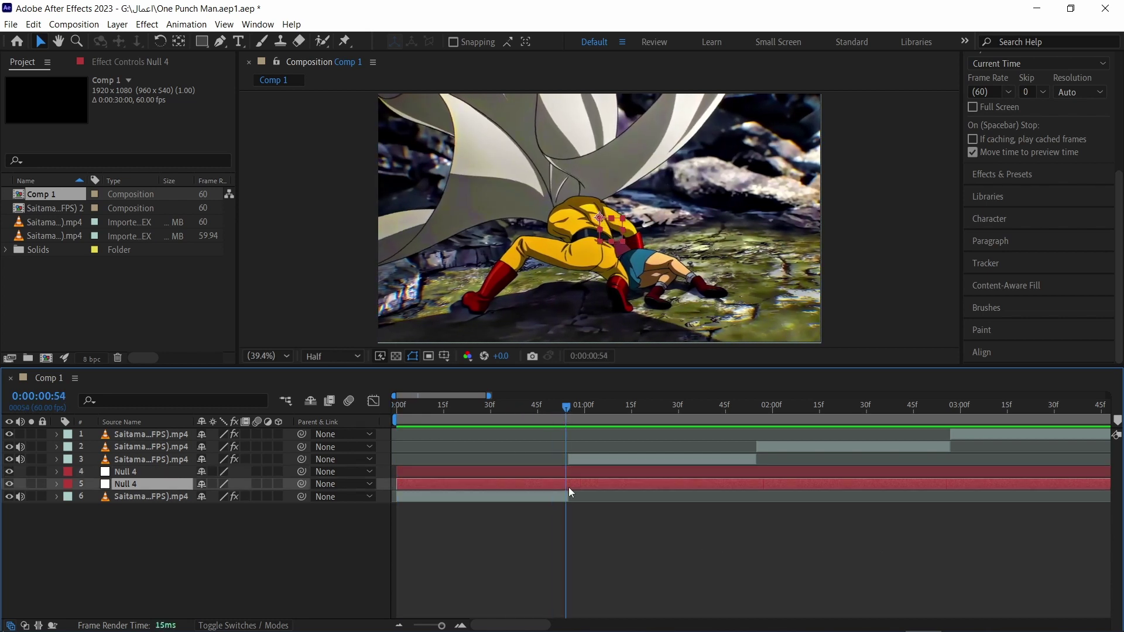
left_click(571, 472, "shift")
key("ctrl+shift+d")
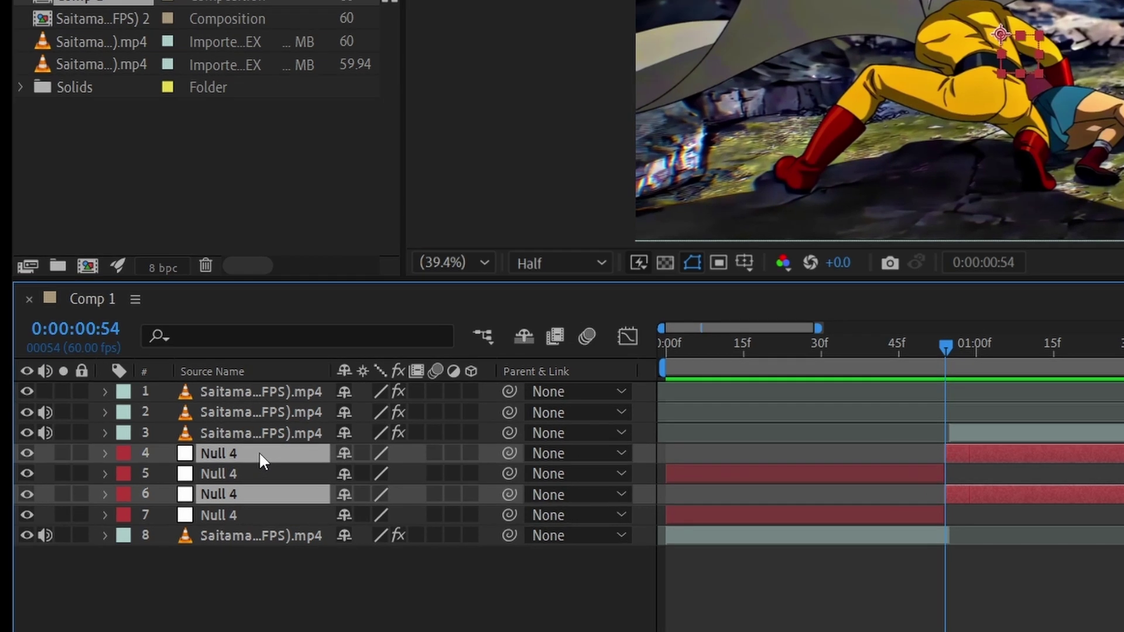
left_click_drag(258, 451, 259, 427)
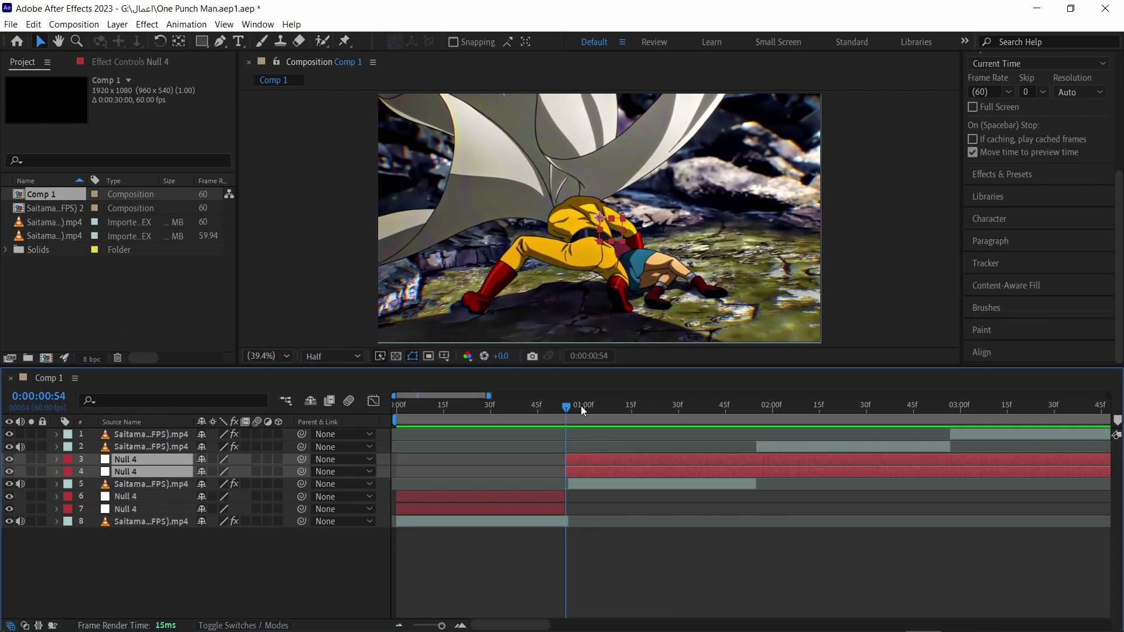
Split the second clip's two nulls at 0:00:01:55 and move the split-off parts above the third clip.
left_click_drag(580, 406, 756, 449)
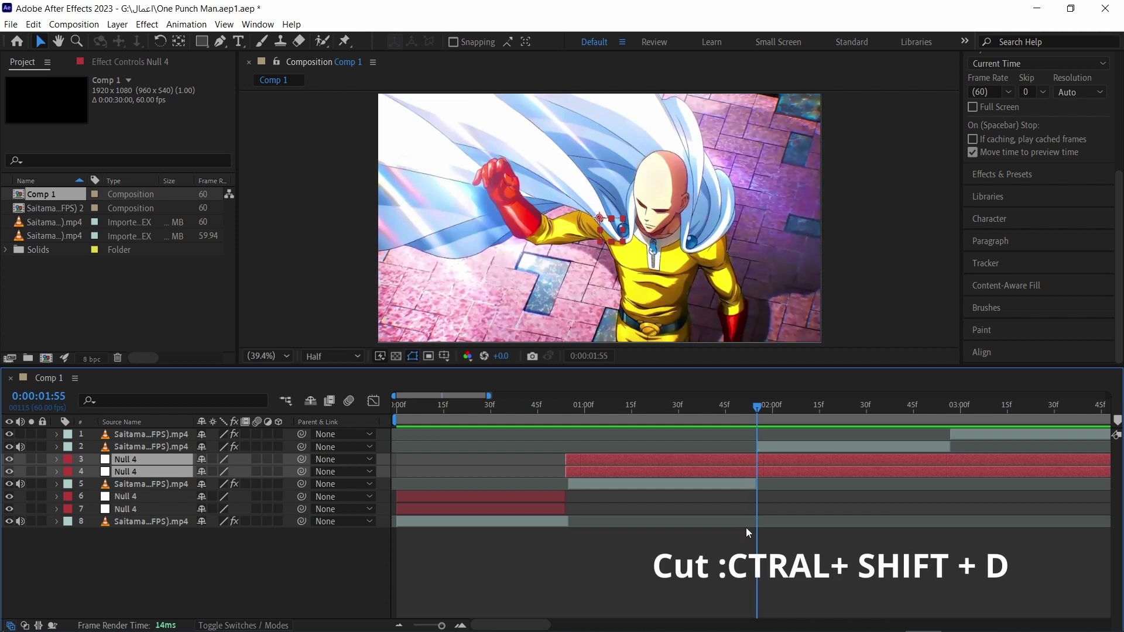
key("ctrl+shift+d")
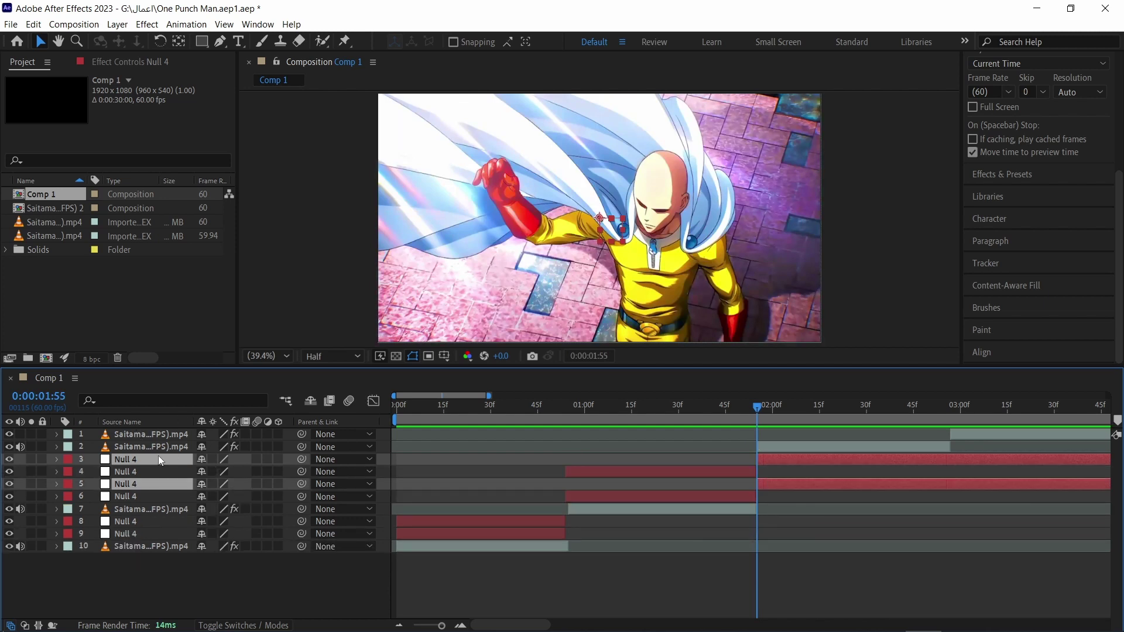
left_click_drag(159, 458, 159, 441)
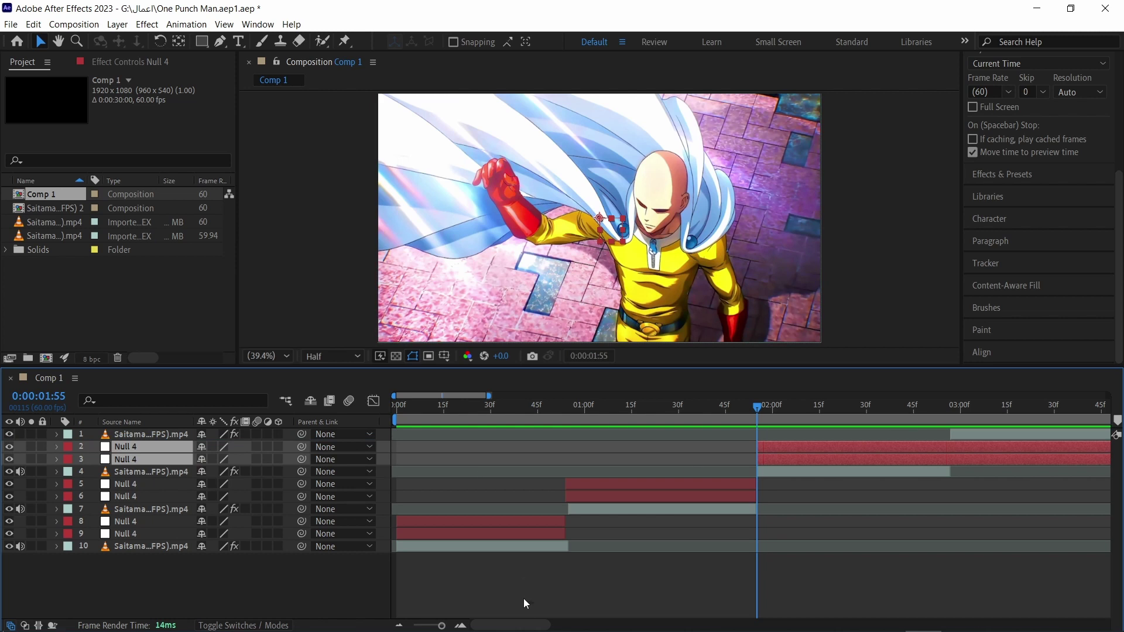
Split the third clip's two nulls at 0:00:02:57 and move the split-off parts above the fourth clip.
left_click_drag(527, 624, 567, 624)
key("ctrl+shift+d")
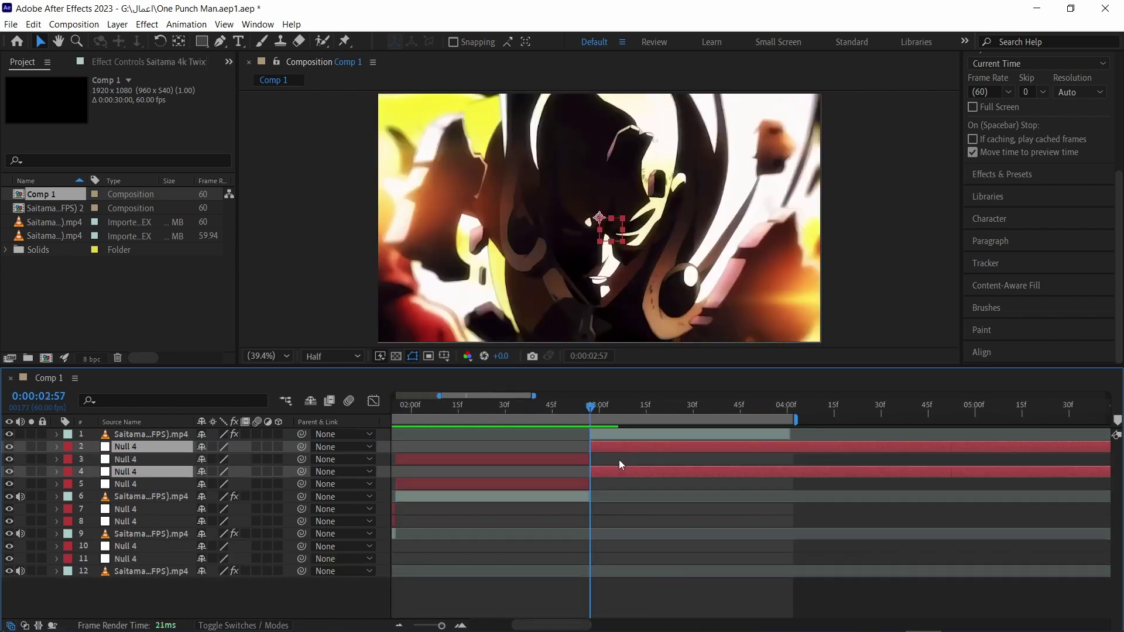
left_click_drag(151, 448, 151, 434)
Trim the fourth clip's two nulls to end with the clip at 0:00:04:01, and return to the composition's start.
left_click(715, 407)
key("k")
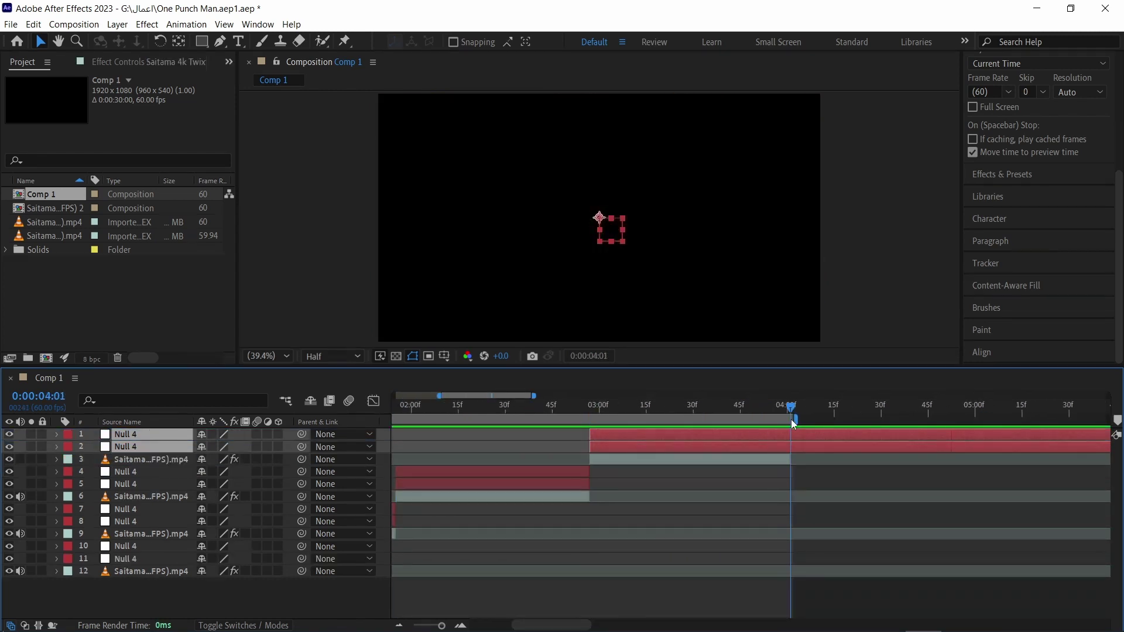
key("alt+]")
left_click(646, 407)
key("Home")
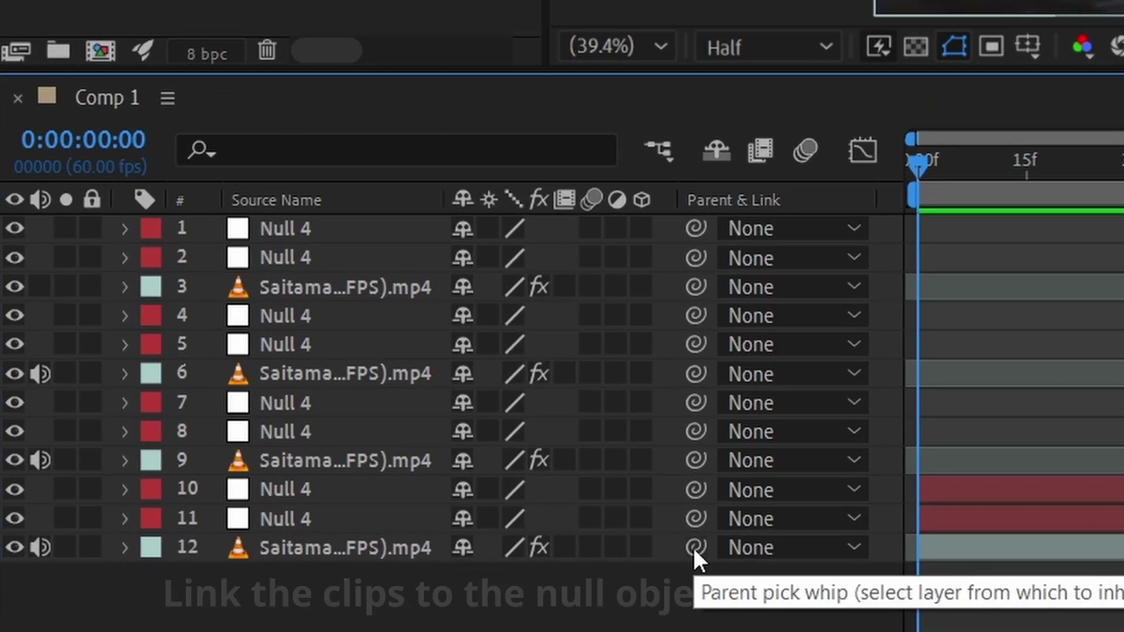
Parent each clip to the null directly above it and that null to its upper null, and enable motion blur on all layers.
left_click_drag(694, 548, 565, 518)
left_click_drag(699, 514, 595, 497)
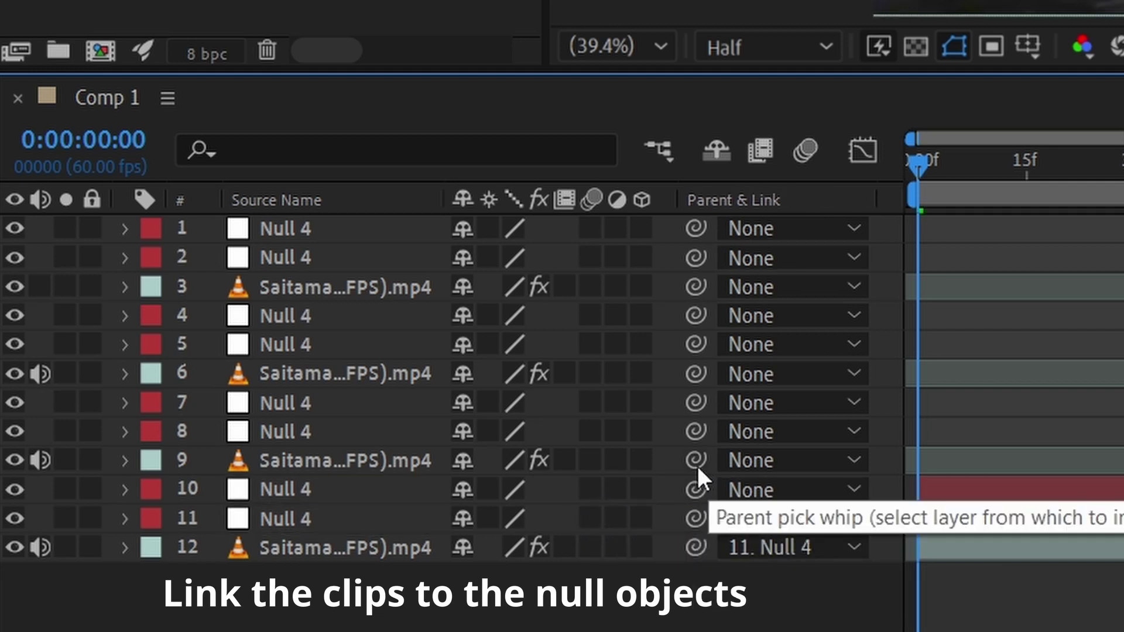
left_click_drag(697, 462, 579, 439)
left_click_drag(695, 432, 630, 402)
left_click_drag(695, 373, 585, 352)
left_click_drag(695, 345, 561, 323)
left_click_drag(696, 287, 603, 261)
left_click_drag(695, 257, 563, 231)
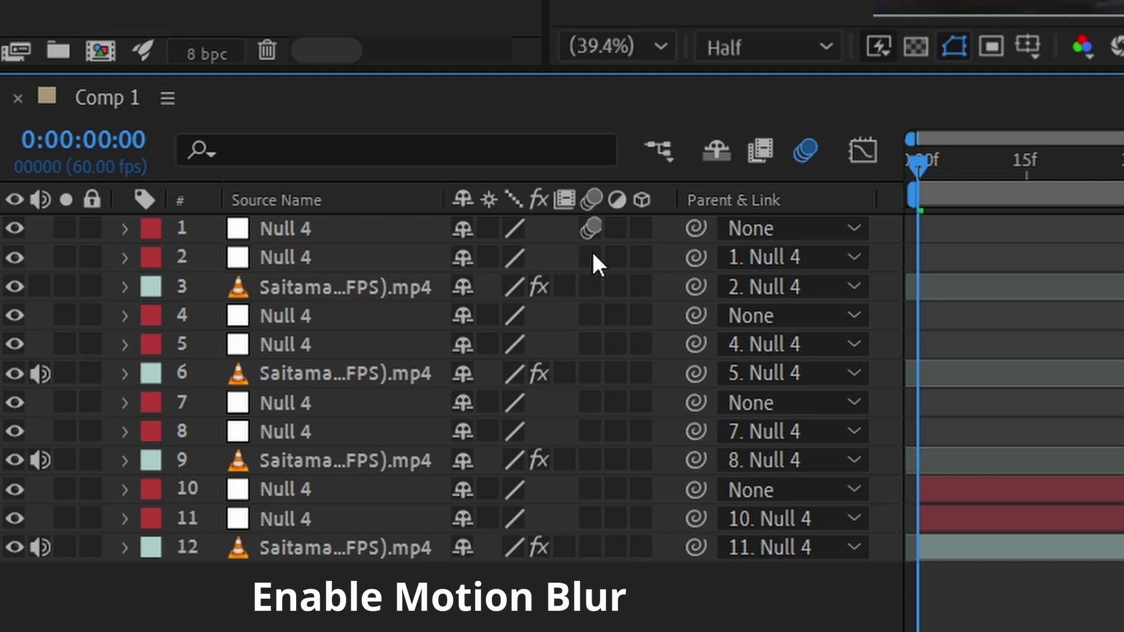
left_click_drag(588, 256, 592, 547)
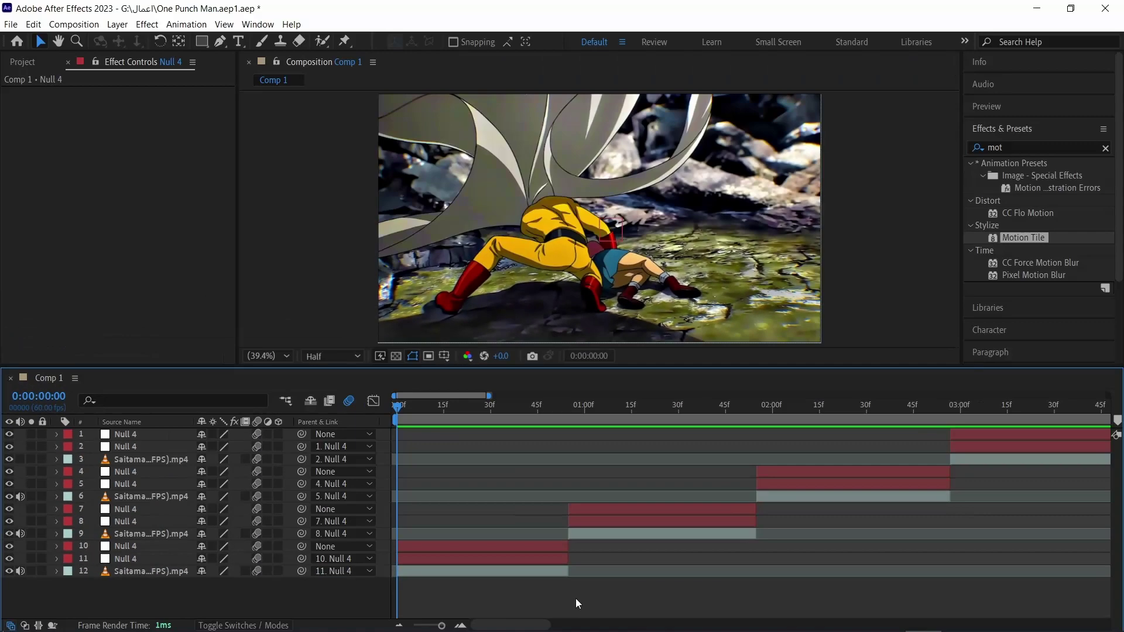
Add a Scale keyframe of 280% at 0:00:00:00 on the null directly above the first clip.
left_click(539, 561)
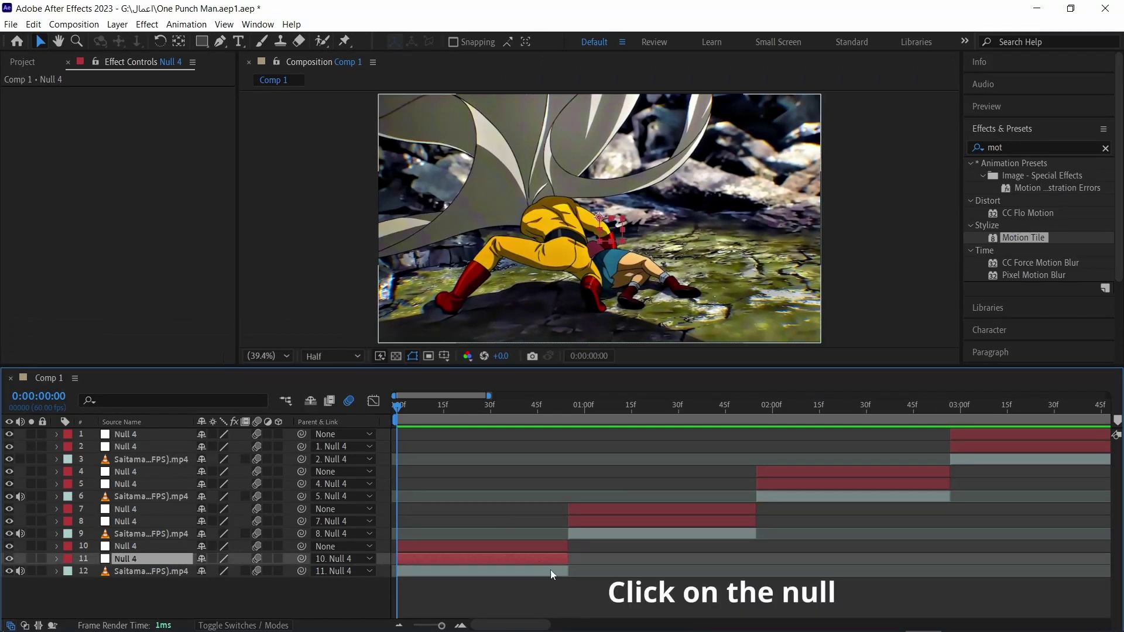
key("s")
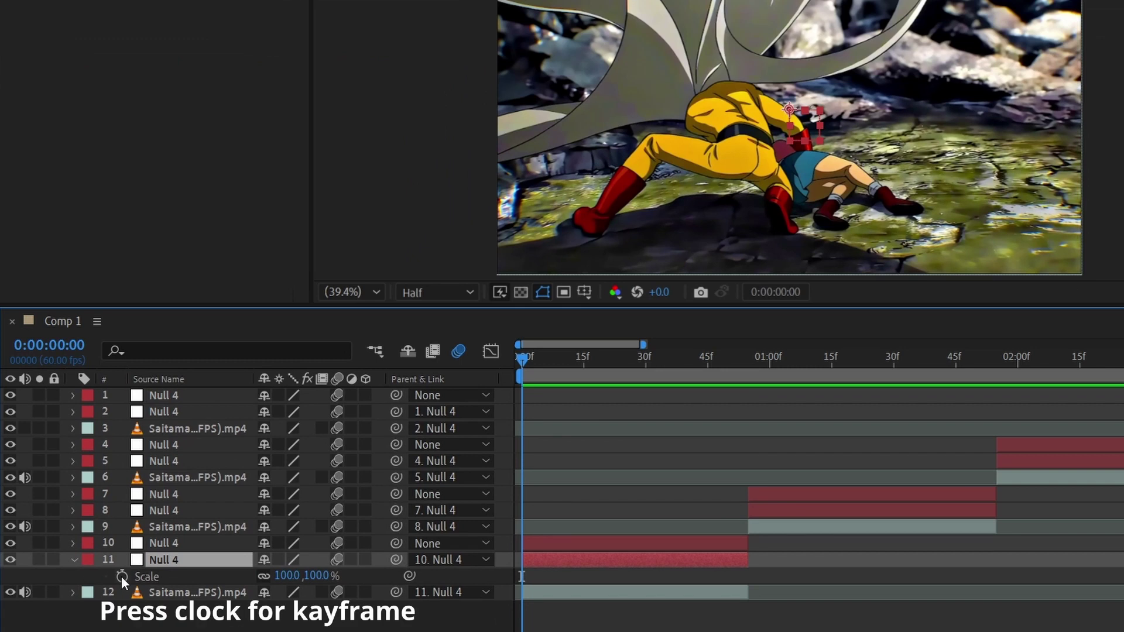
left_click(121, 576)
left_click_drag(288, 576, 337, 575)
left_click(317, 576)
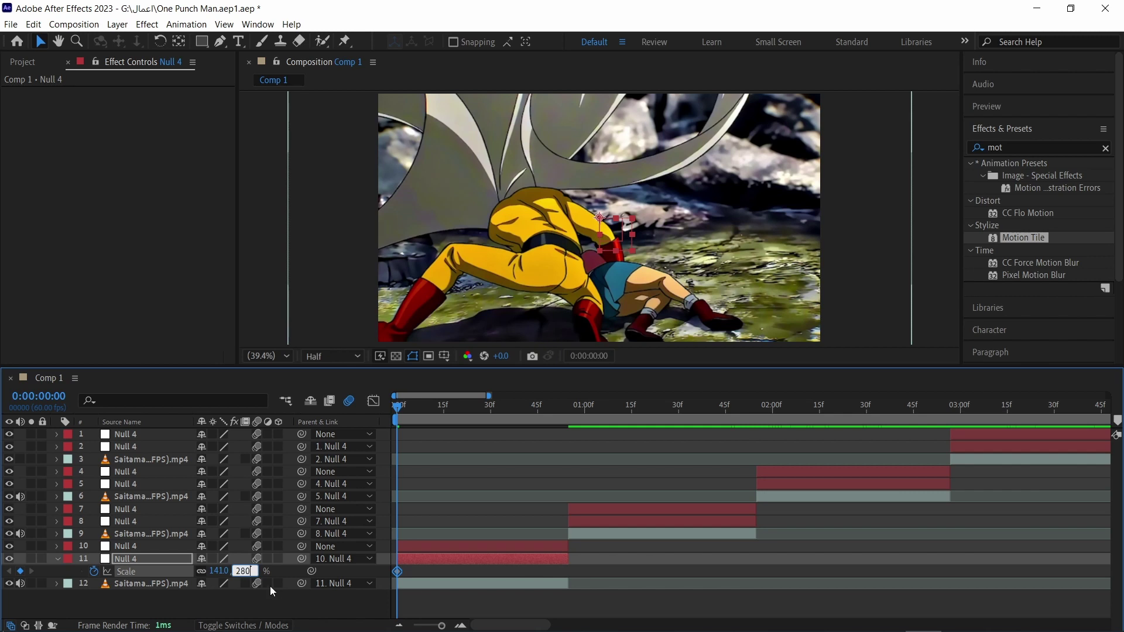
left_click(458, 592)
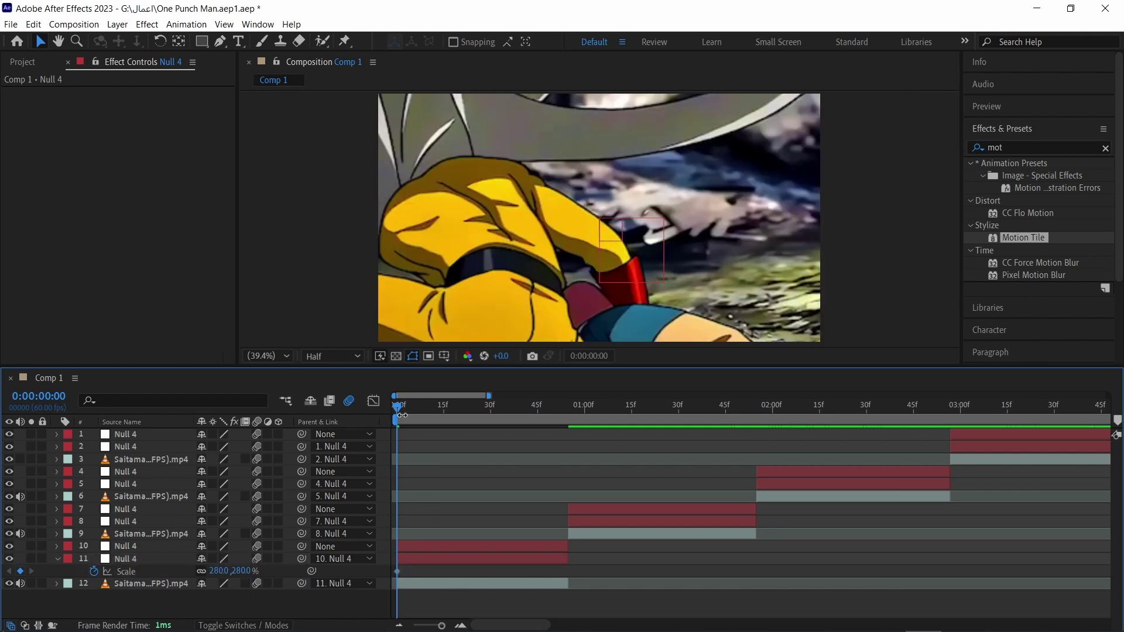
Set that null's scale to 100% at 0:00:00:46 and apply Easy Ease to both Scale keyframes.
left_click_drag(402, 413, 543, 472)
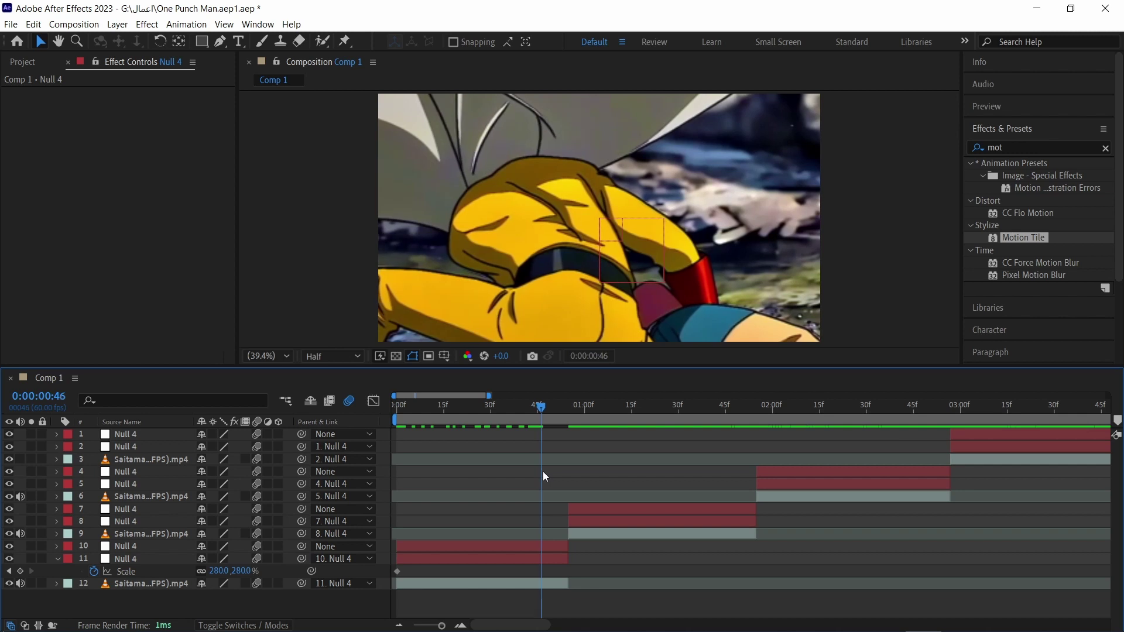
left_click(226, 571)
key("Return")
left_click_drag(560, 571, 388, 575)
key("F9")
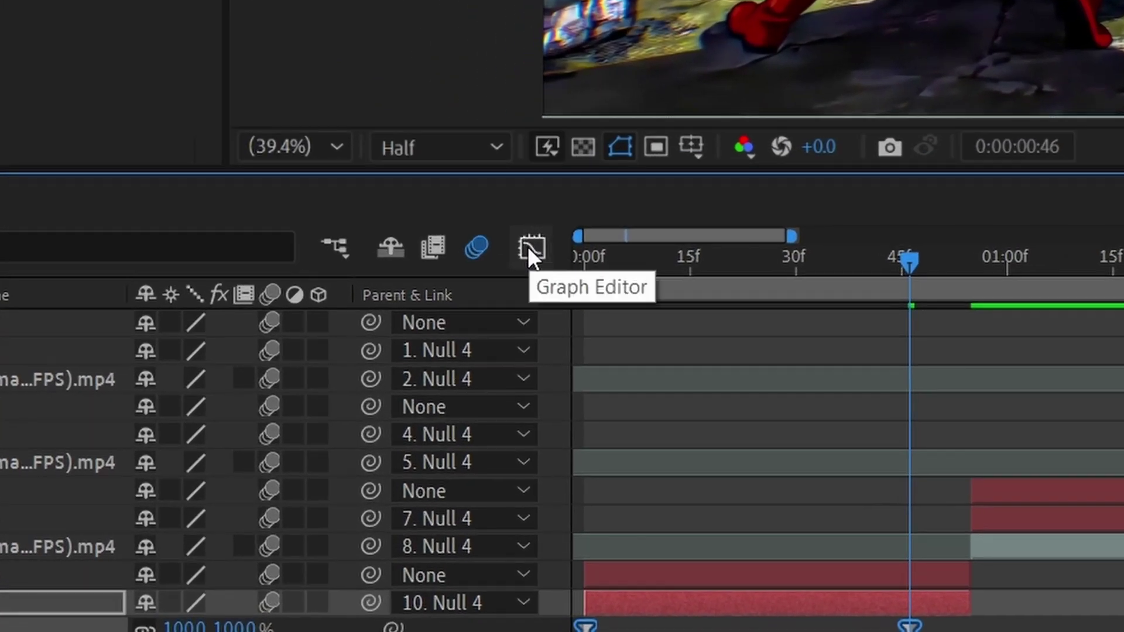
Reshape the null's scale curve in the Graph Editor so it falls steeply at the start and flattens toward the second keyframe.
left_click(527, 247)
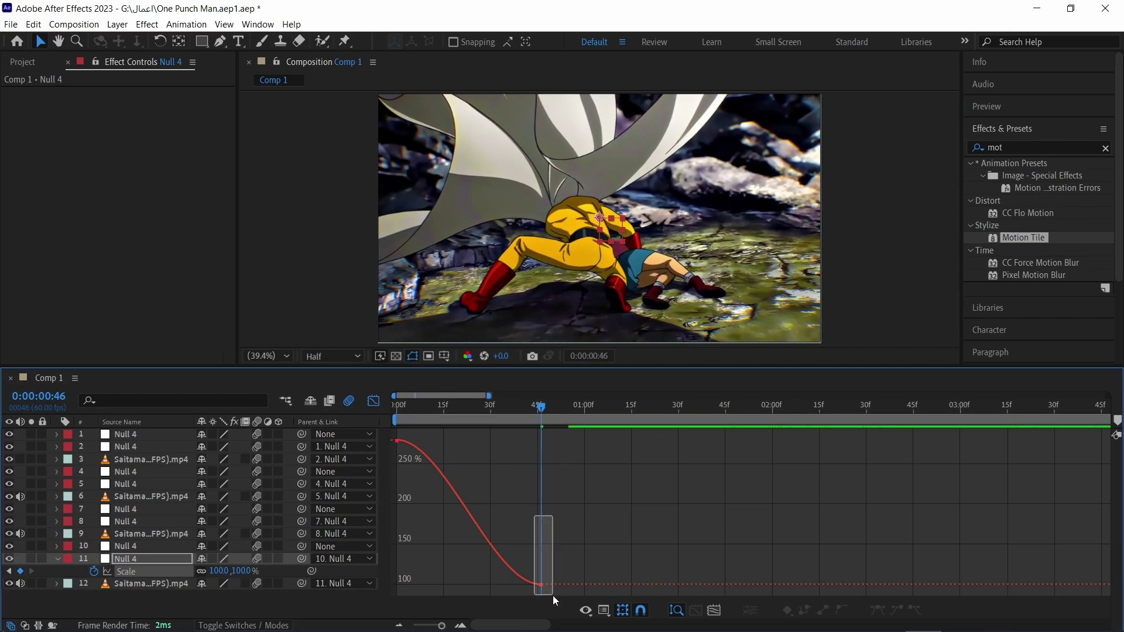
left_click_drag(552, 595, 553, 596)
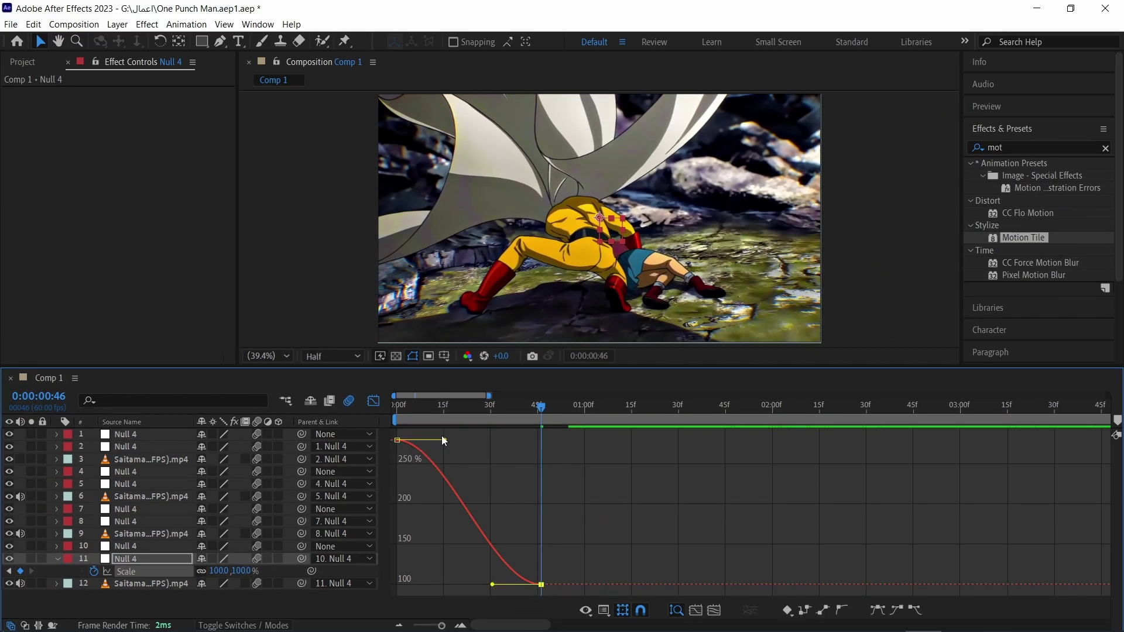
left_click_drag(447, 442, 391, 581)
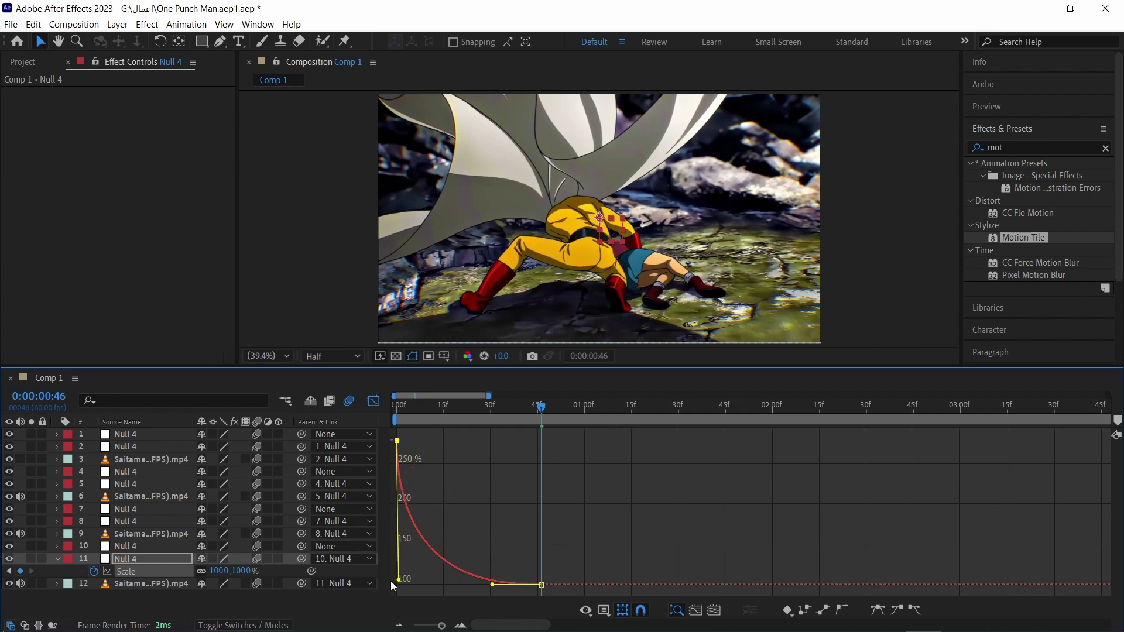
left_click_drag(496, 588, 416, 590)
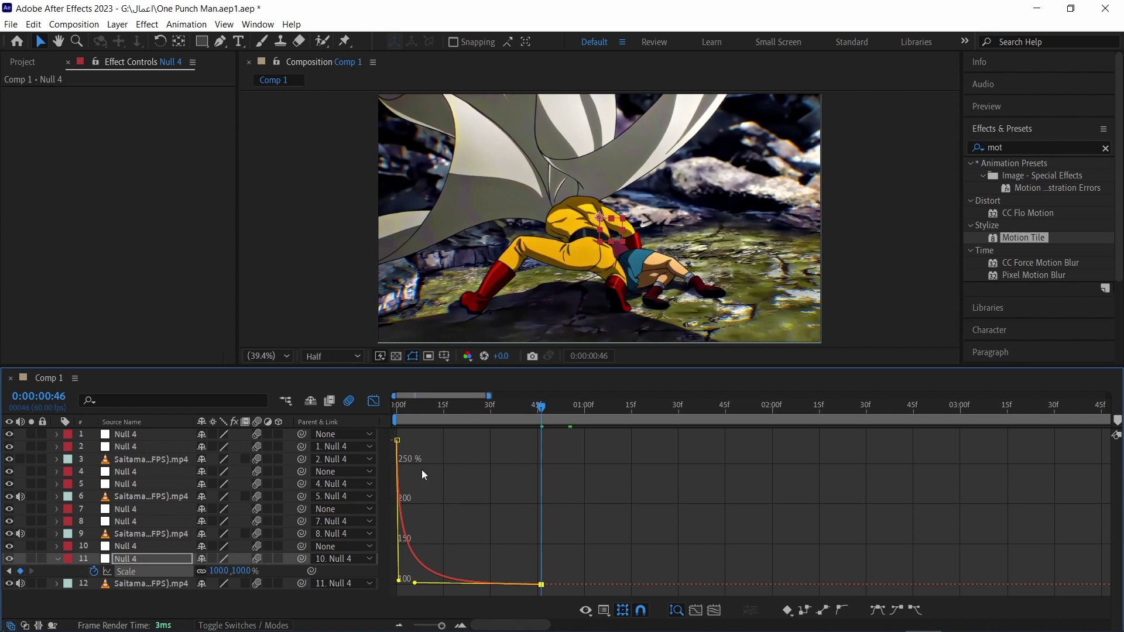
left_click(372, 403)
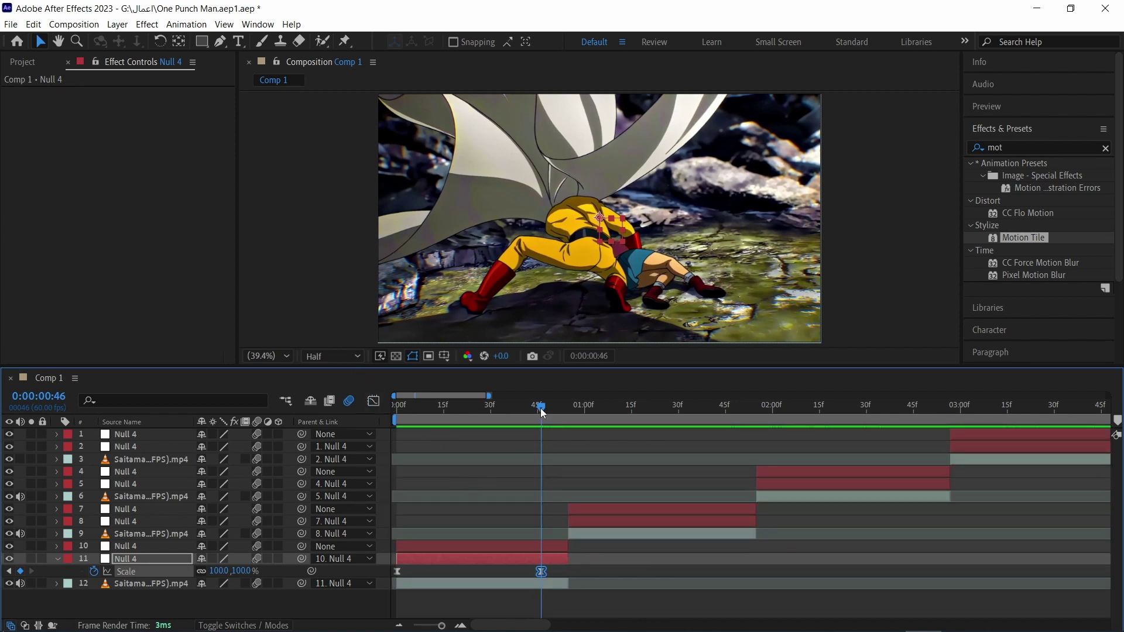
Add a Scale keyframe of 100% at 0:00:00:14 on the first clip's upper null, layer 10.
left_click_drag(542, 413, 431, 445)
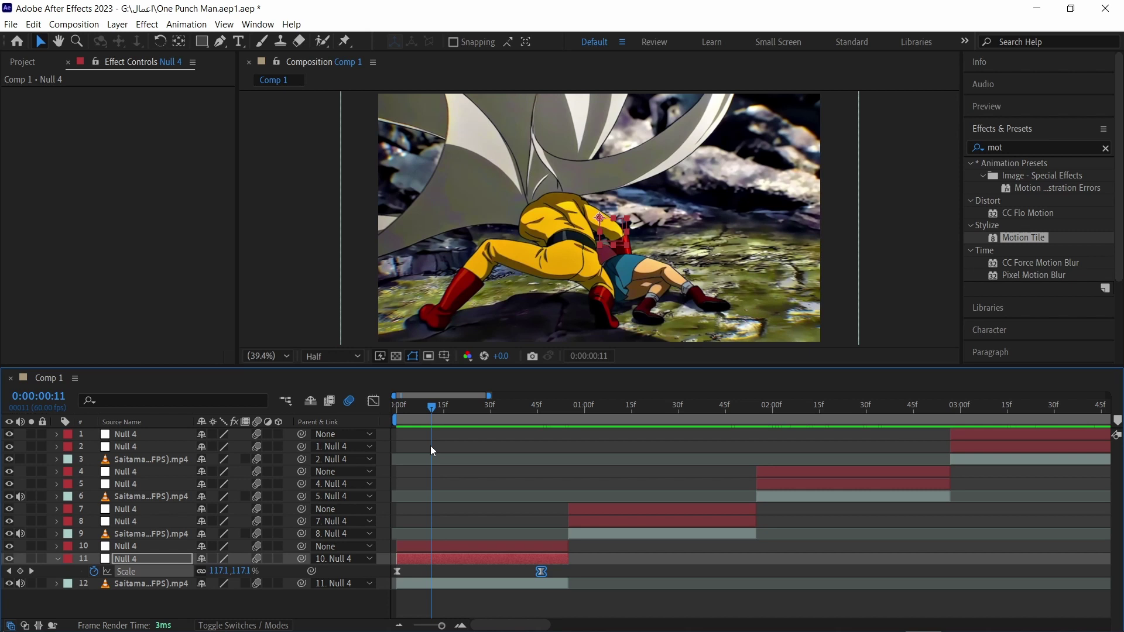
left_click(439, 550)
left_click_drag(430, 407, 442, 412)
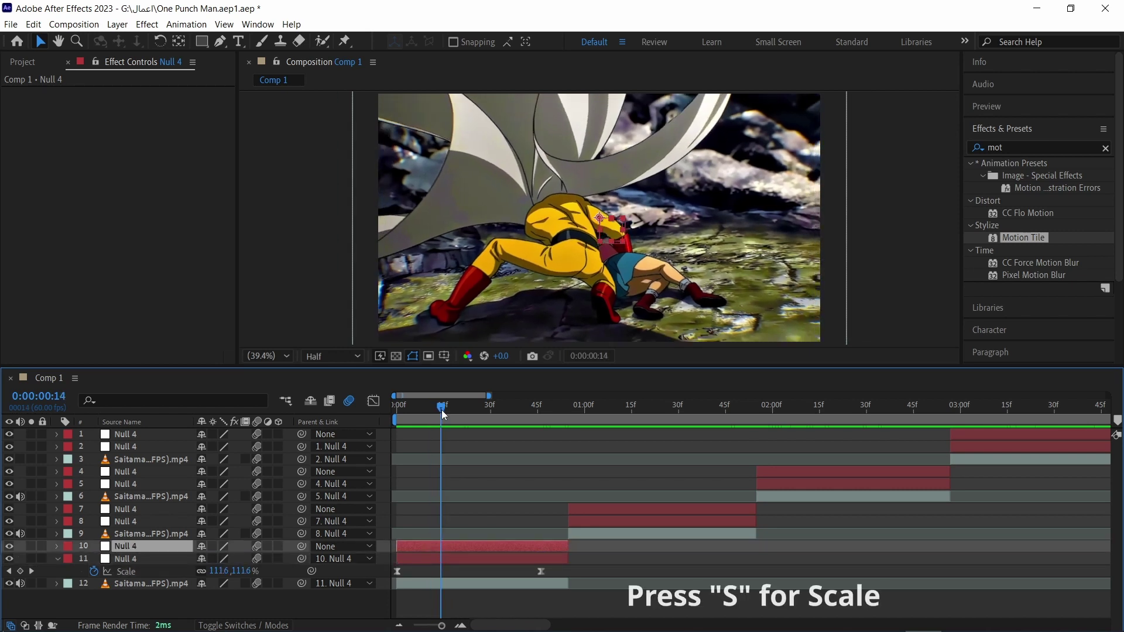
key("s")
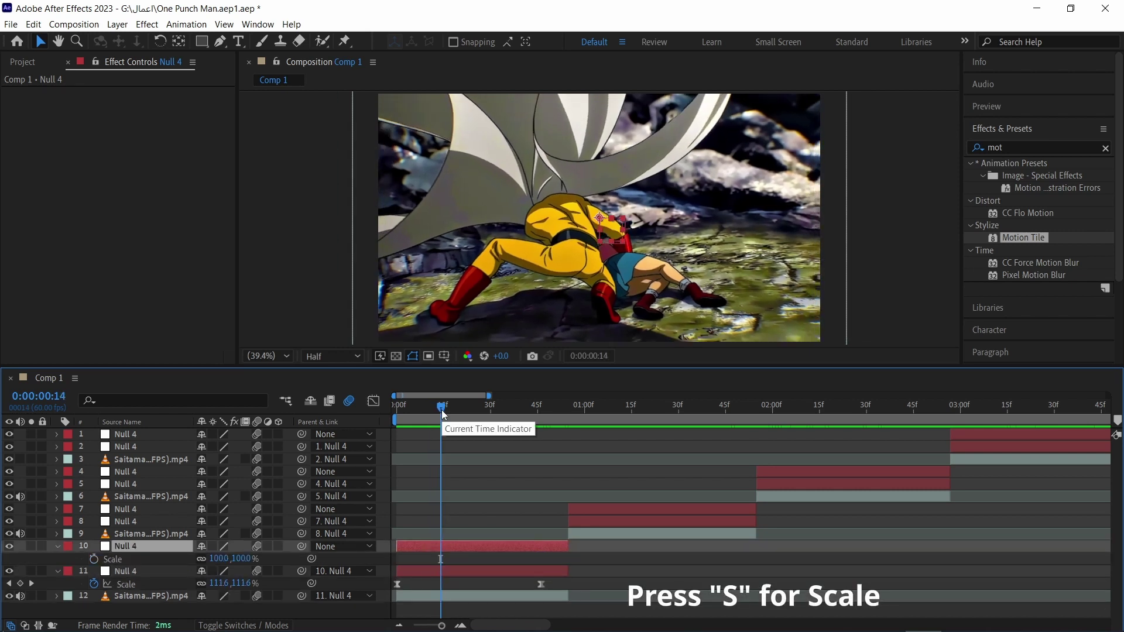
left_click(94, 559)
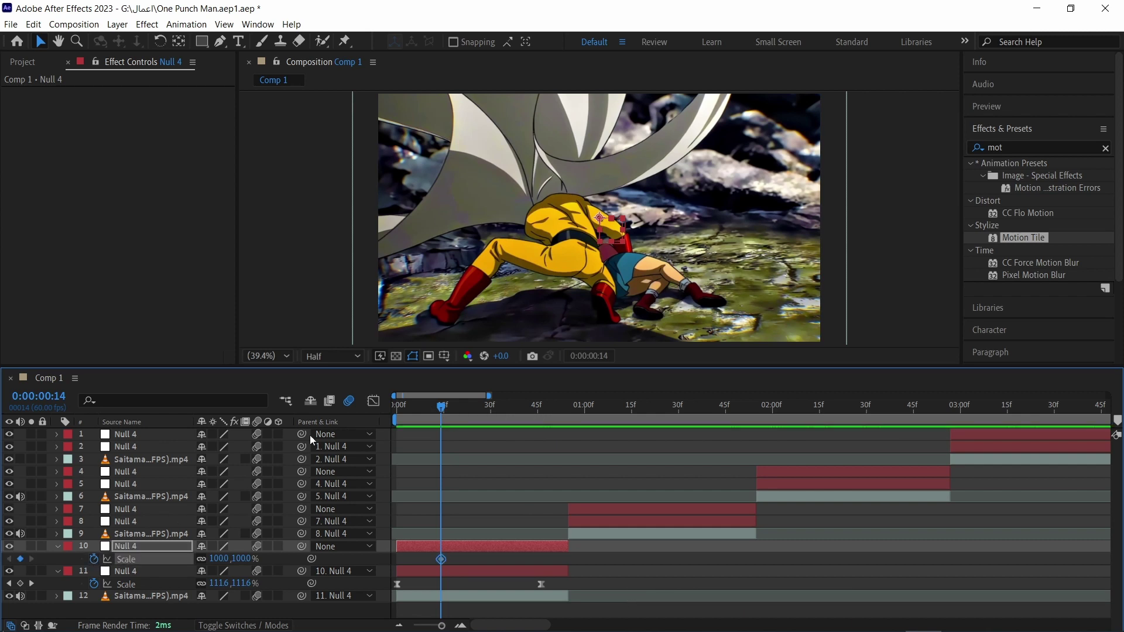
Set layer 10's scale to 320% at 0:00:00:54 and apply Easy Ease to both of its Scale keyframes.
left_click_drag(443, 410, 570, 473)
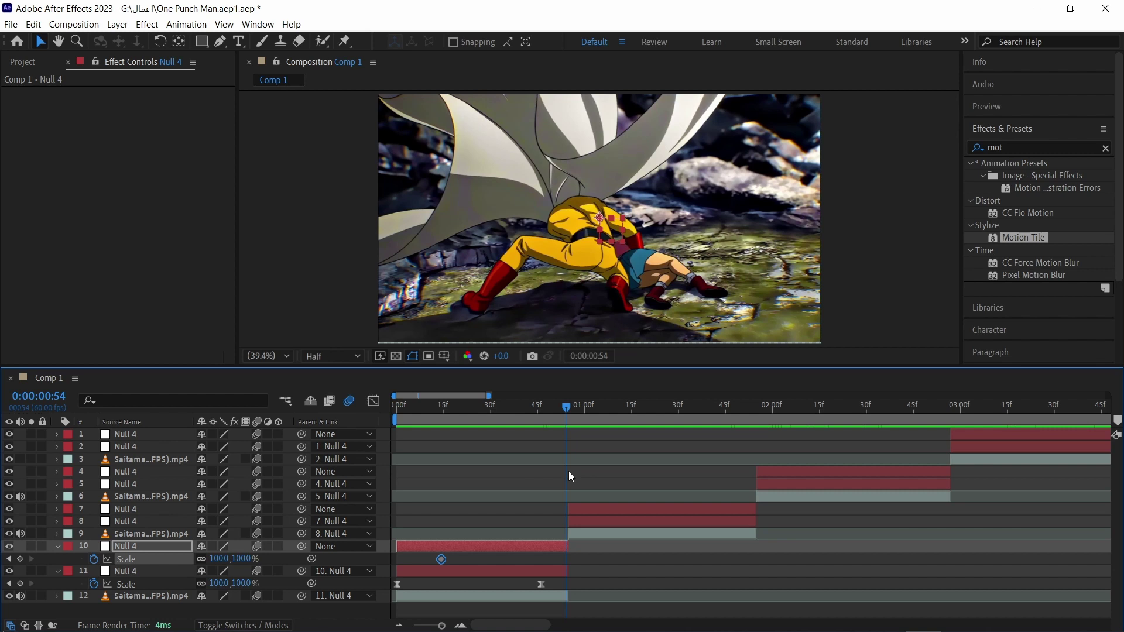
left_click(220, 559)
type("3200")
key("Return")
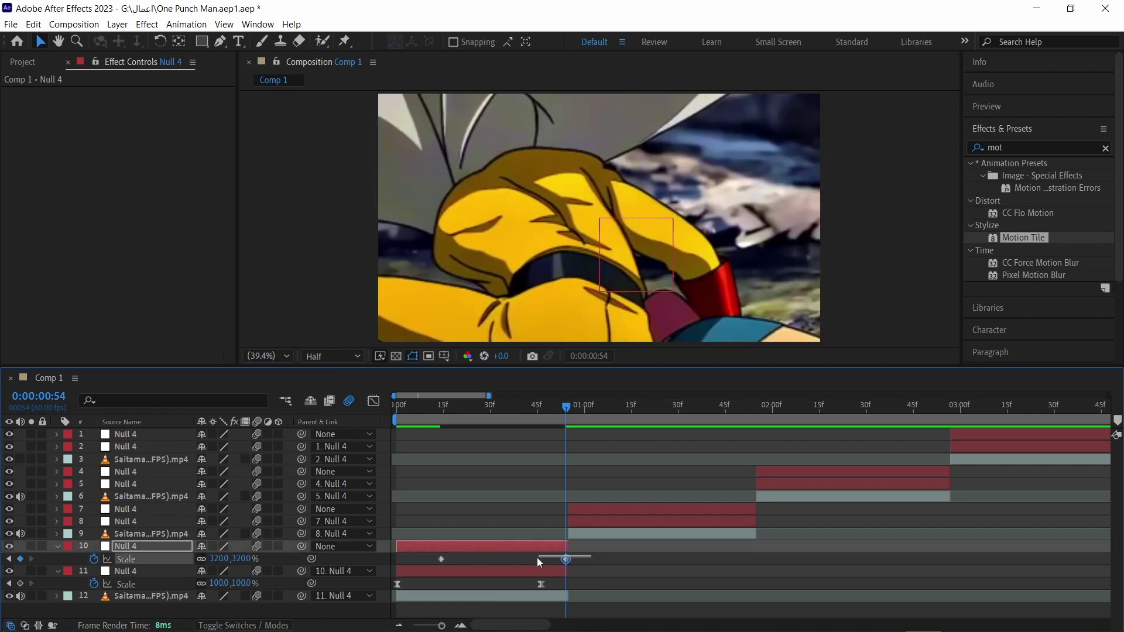
left_click_drag(536, 557, 415, 561)
key("F9")
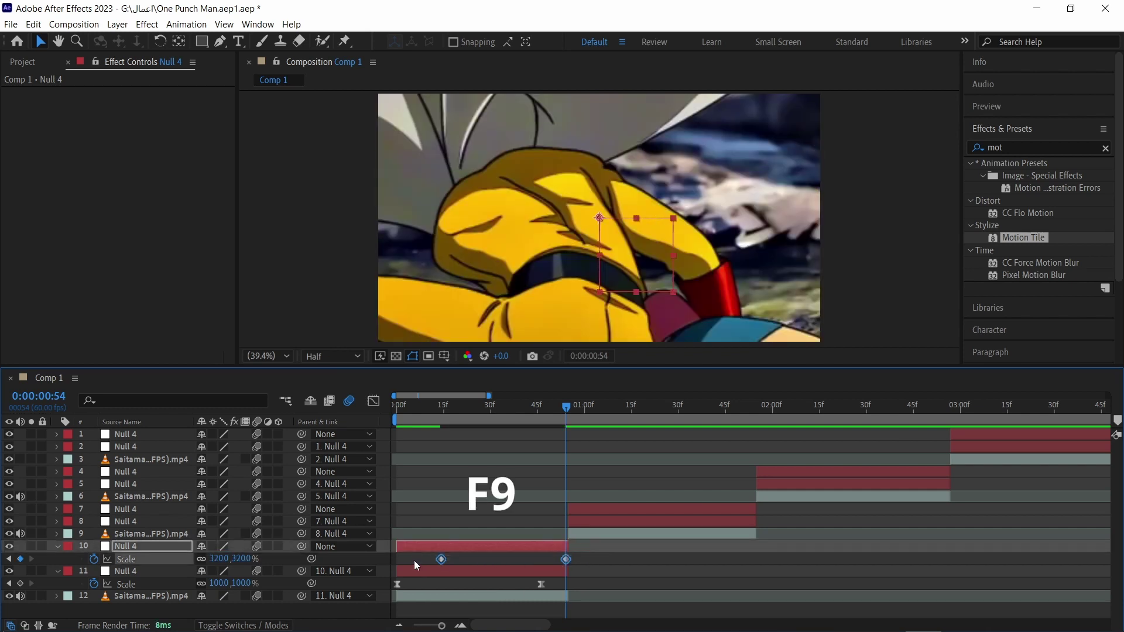
Reshape layer 10's scale curve in the Graph Editor so it stays flat at the start and rises steeply into the second keyframe.
left_click(370, 402)
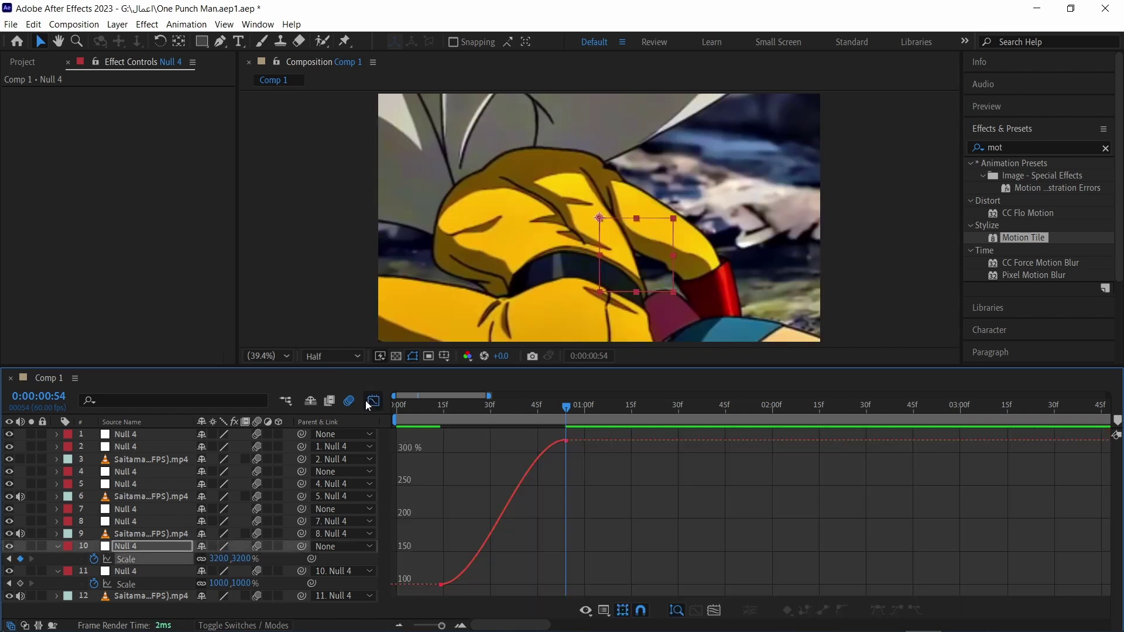
left_click_drag(574, 479, 557, 587)
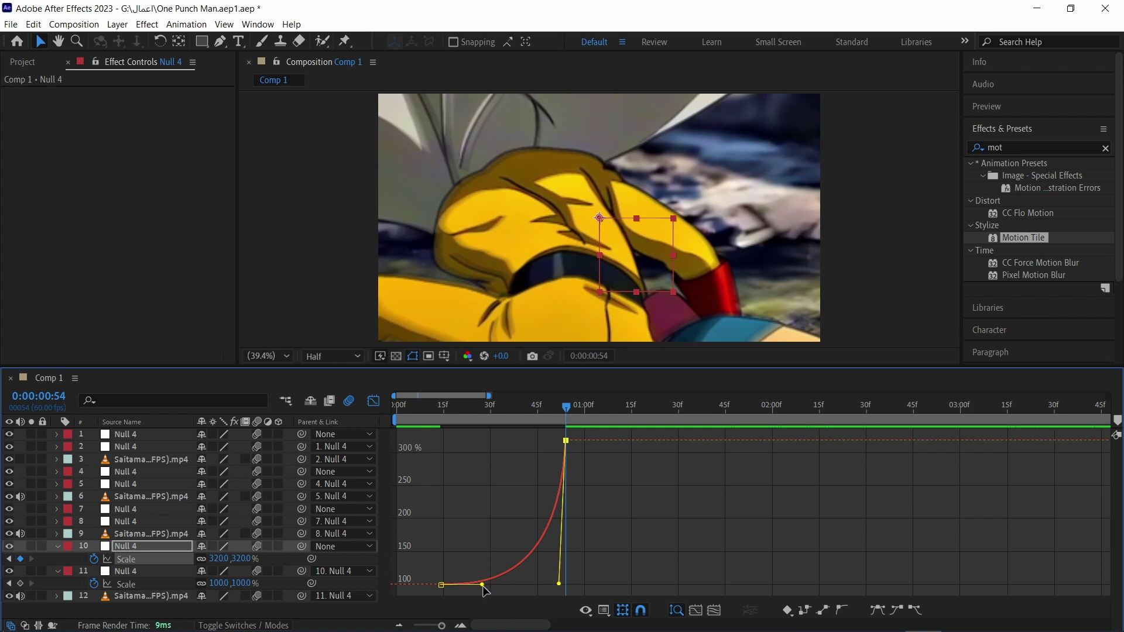
left_click_drag(482, 585, 540, 592)
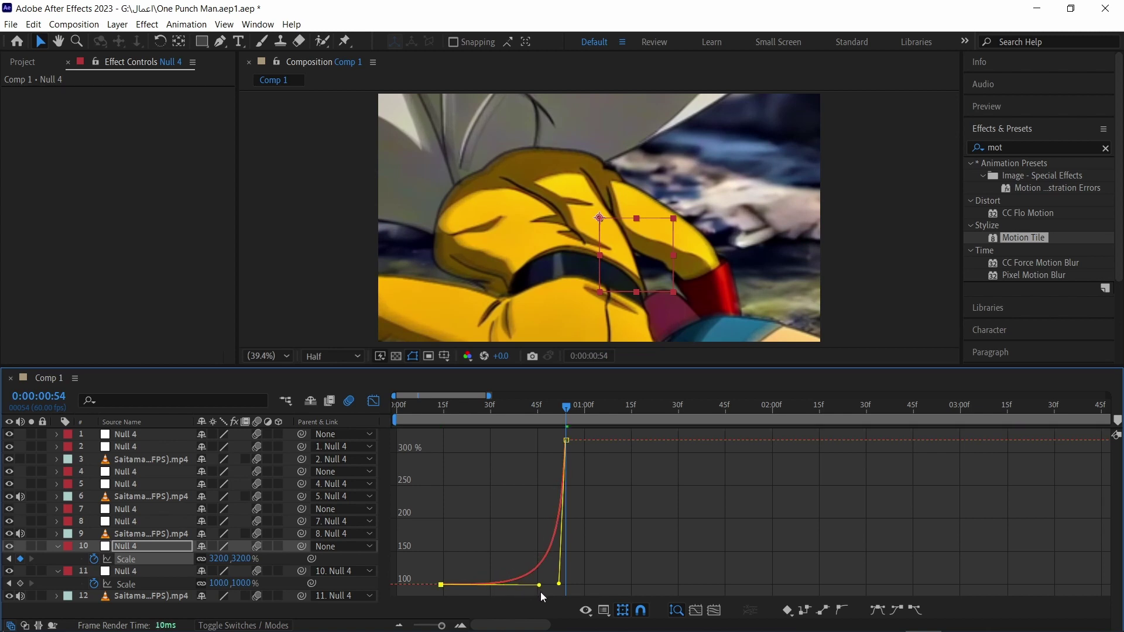
left_click(373, 403)
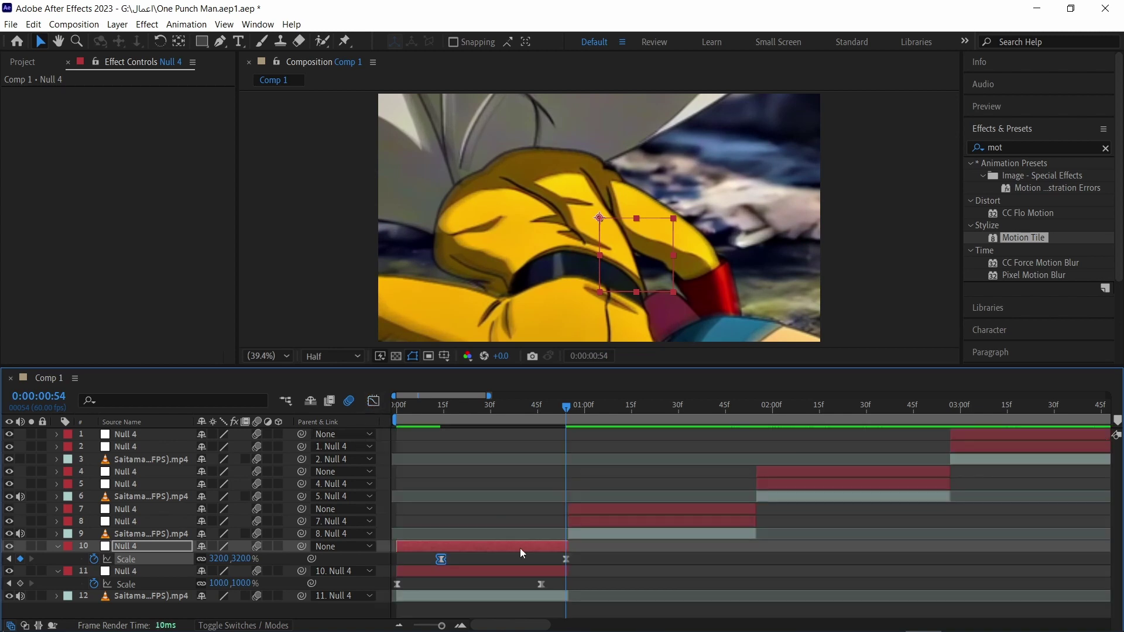
Shift layer 11's second Scale keyframe a few frames toward the end of the first clip.
left_click(541, 584)
left_click_drag(547, 584, 550, 585)
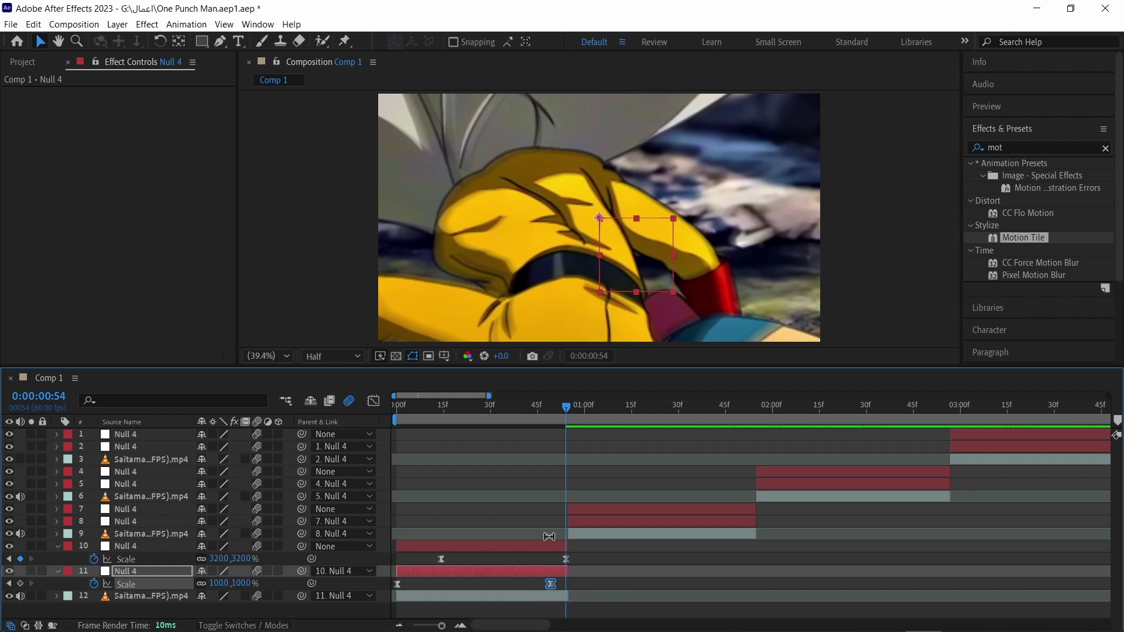
Add a Scale keyframe of 100% at 0:00:01:47 on the second clip's lower null, layer 8.
left_click(570, 406)
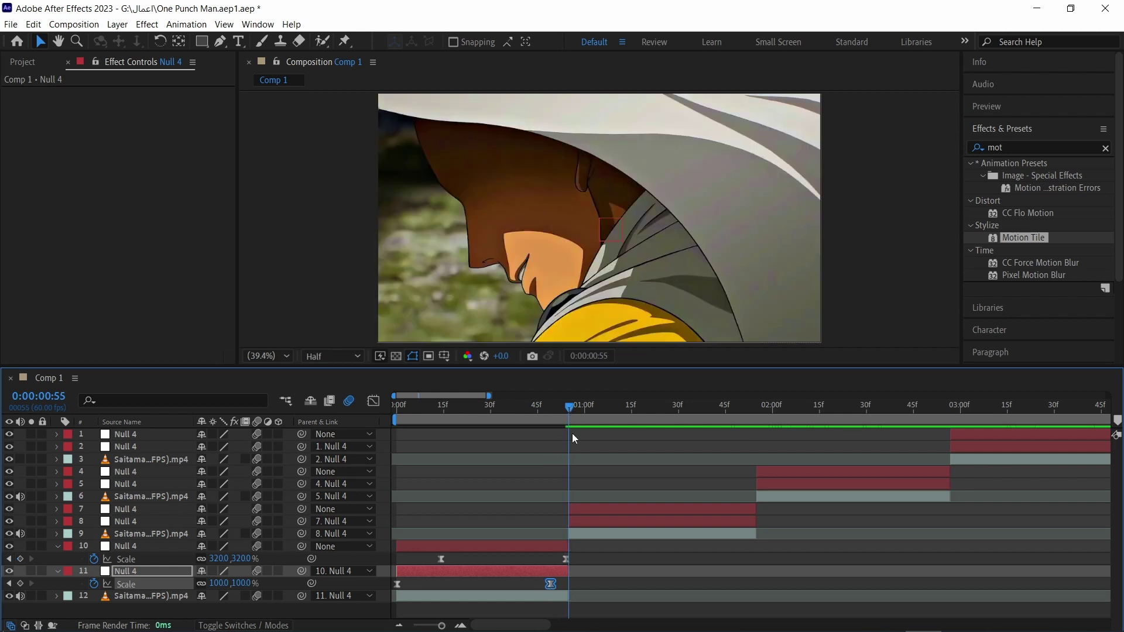
left_click(580, 521)
left_click_drag(569, 413, 567, 525)
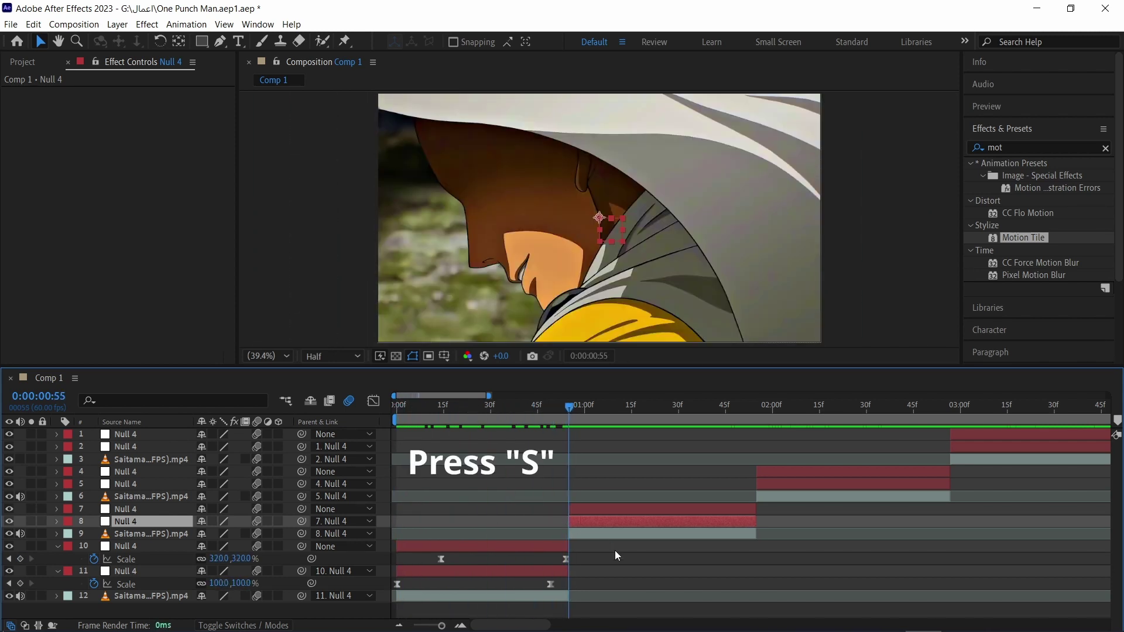
key("s")
left_click_drag(573, 406, 731, 409)
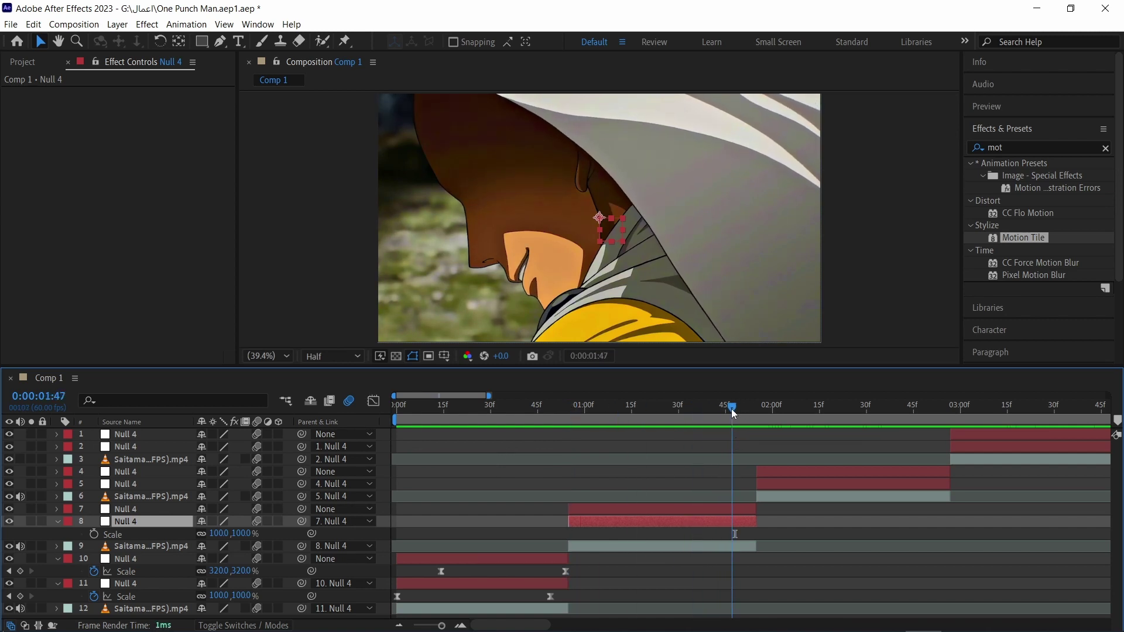
left_click(92, 533)
Set layer 8's scale to 25% at 0:00:00:55 and apply Easy Ease to both of its Scale keyframes.
left_click_drag(732, 411, 573, 450)
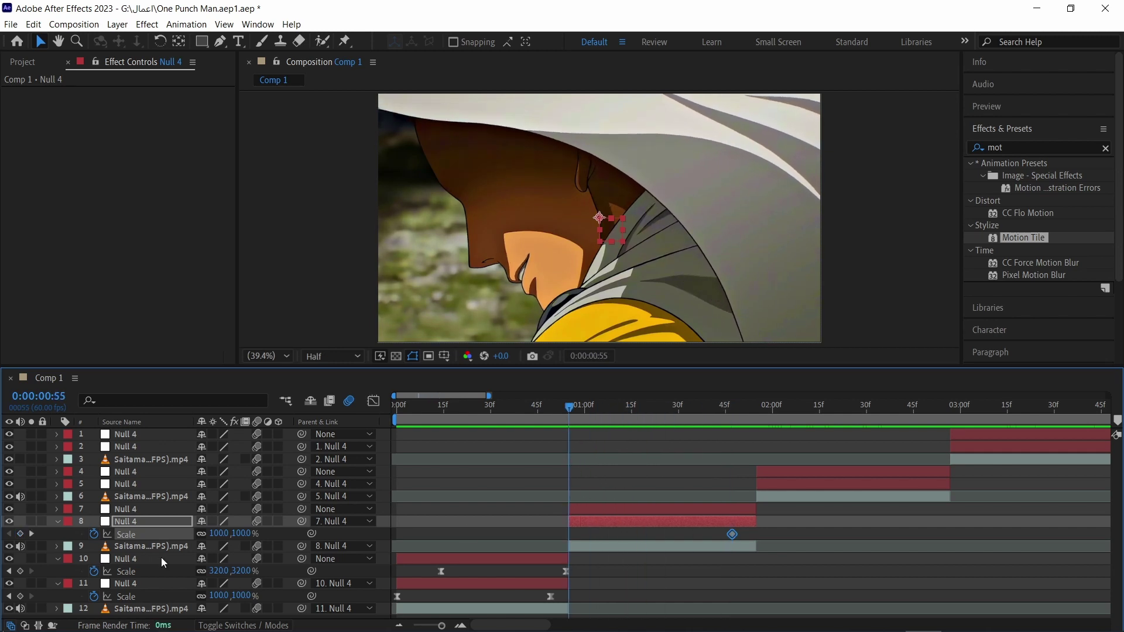
left_click(221, 534)
type("25")
left_click(620, 571)
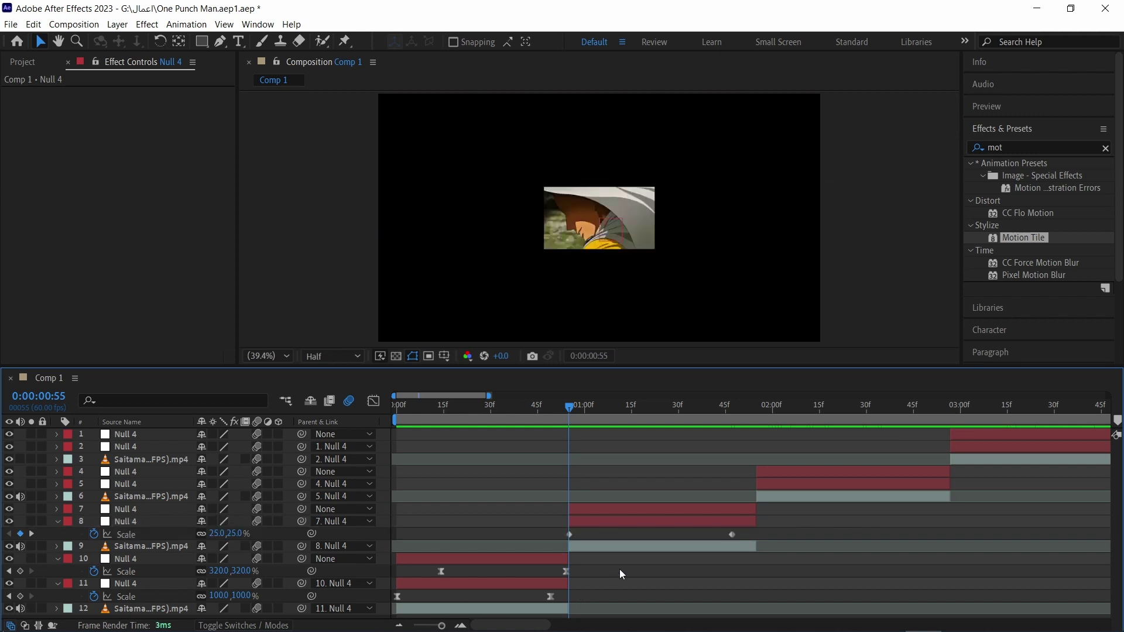
left_click_drag(757, 531, 557, 537)
key("F9")
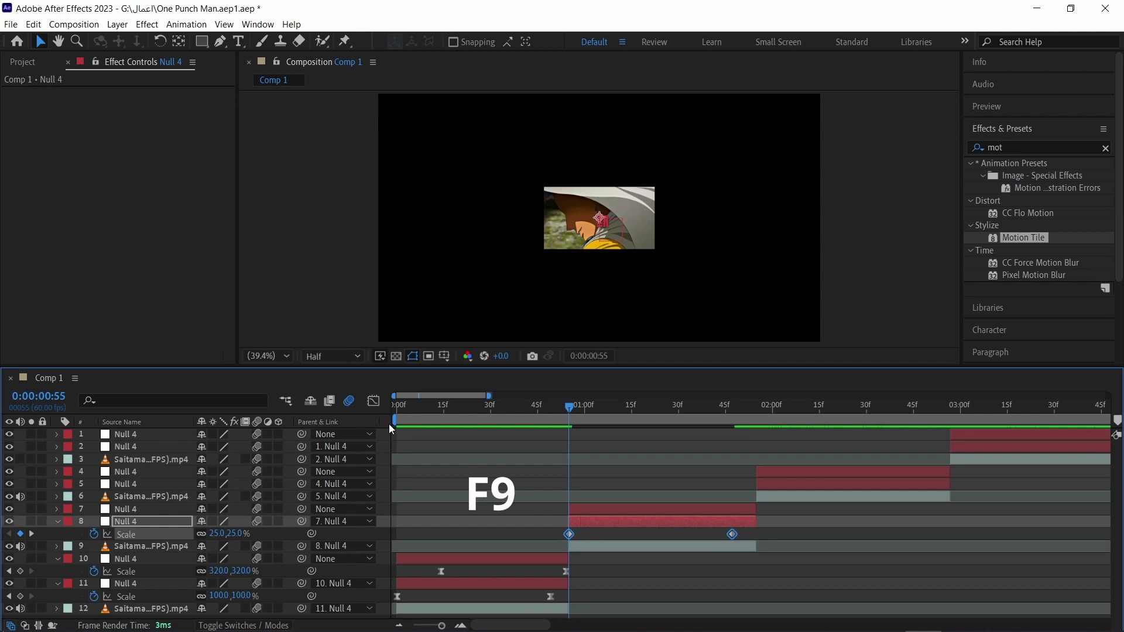
Reshape layer 8's scale curve in the Graph Editor so it rises steeply at the start and flattens toward the second keyframe.
left_click(375, 404)
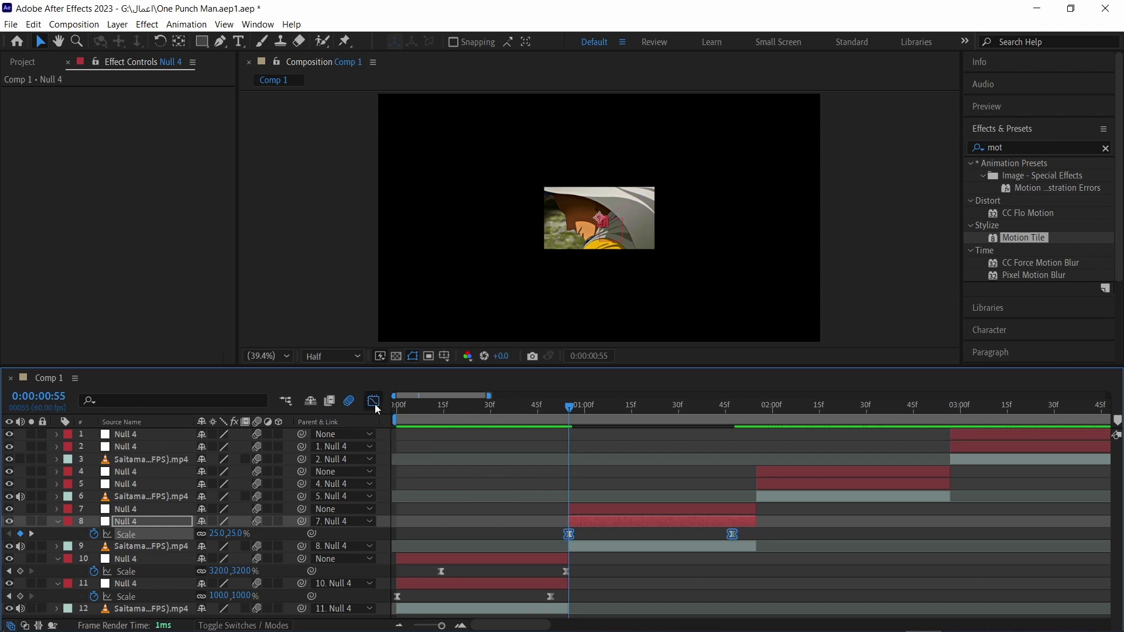
left_click_drag(749, 454, 560, 440)
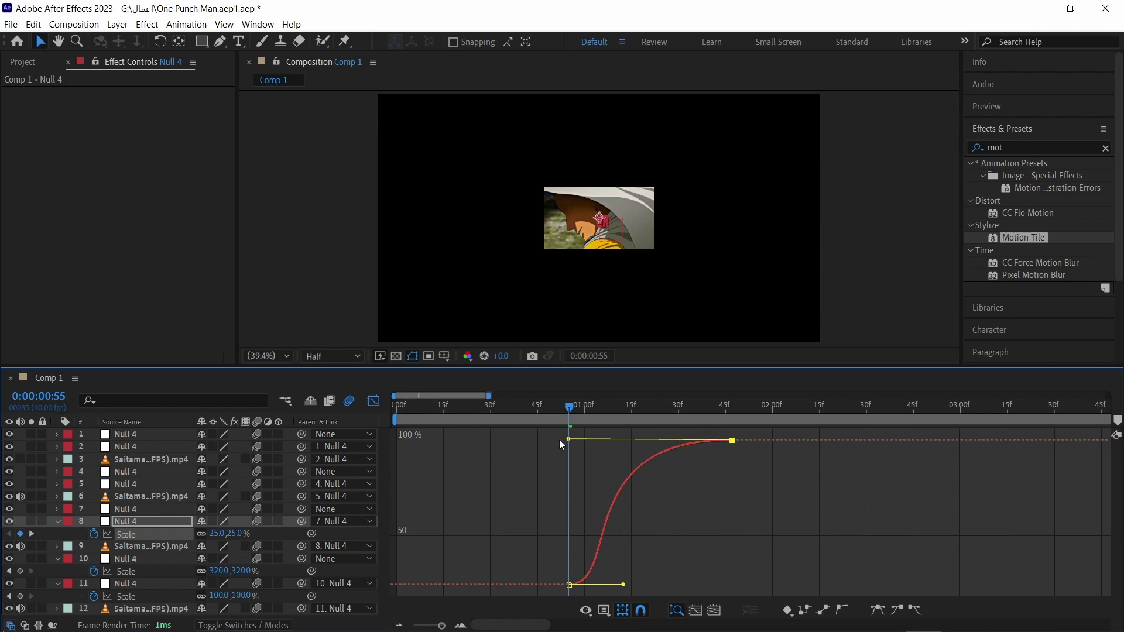
left_click_drag(623, 584, 565, 448)
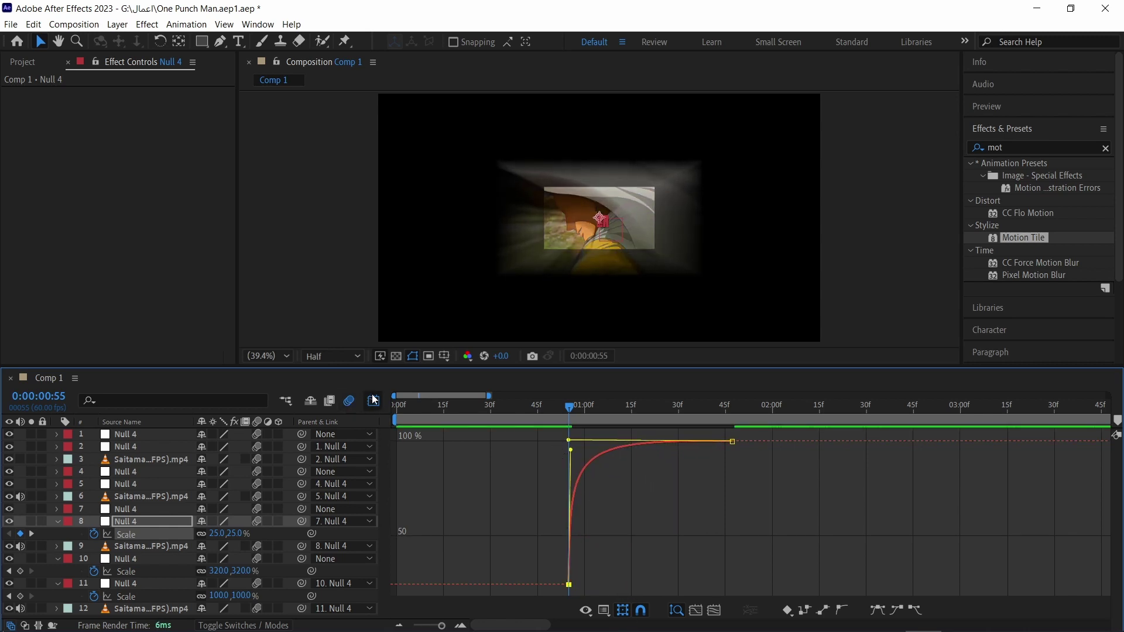
left_click(373, 400)
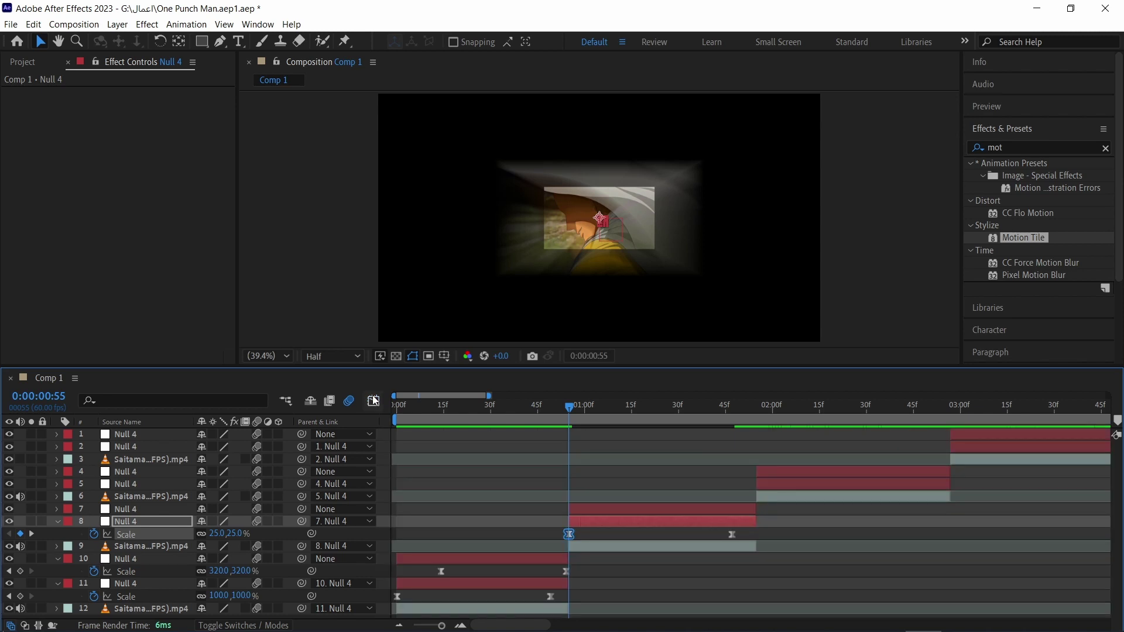
Add a Scale keyframe of 100% at 0:00:01:08 on the second clip's upper null, layer 7.
left_click(609, 511)
left_click_drag(570, 410, 612, 419)
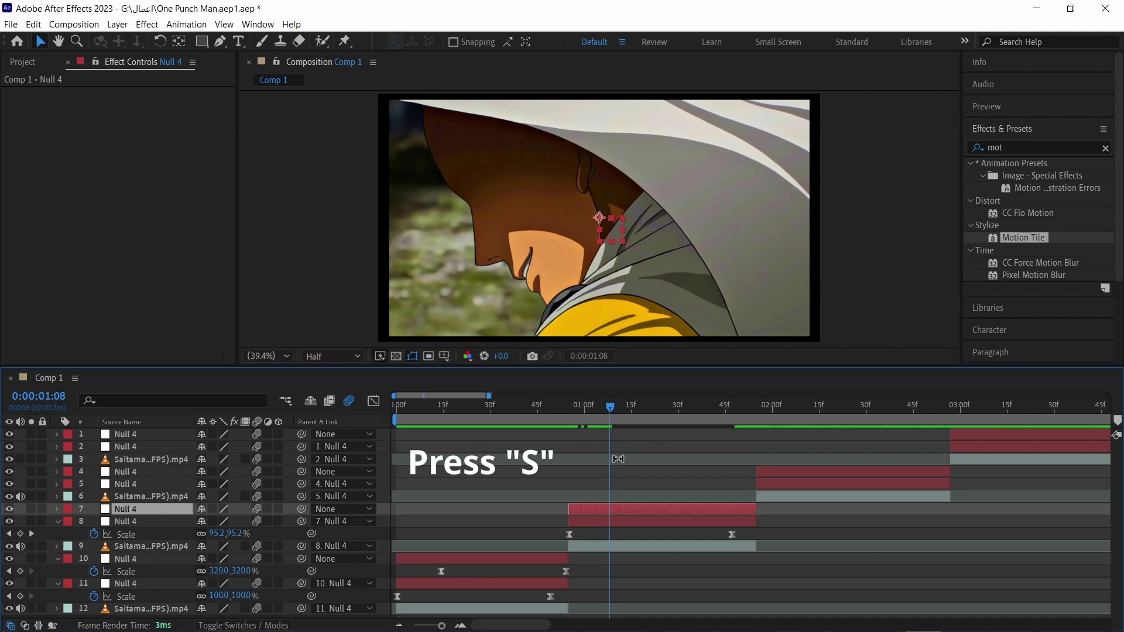
key("s")
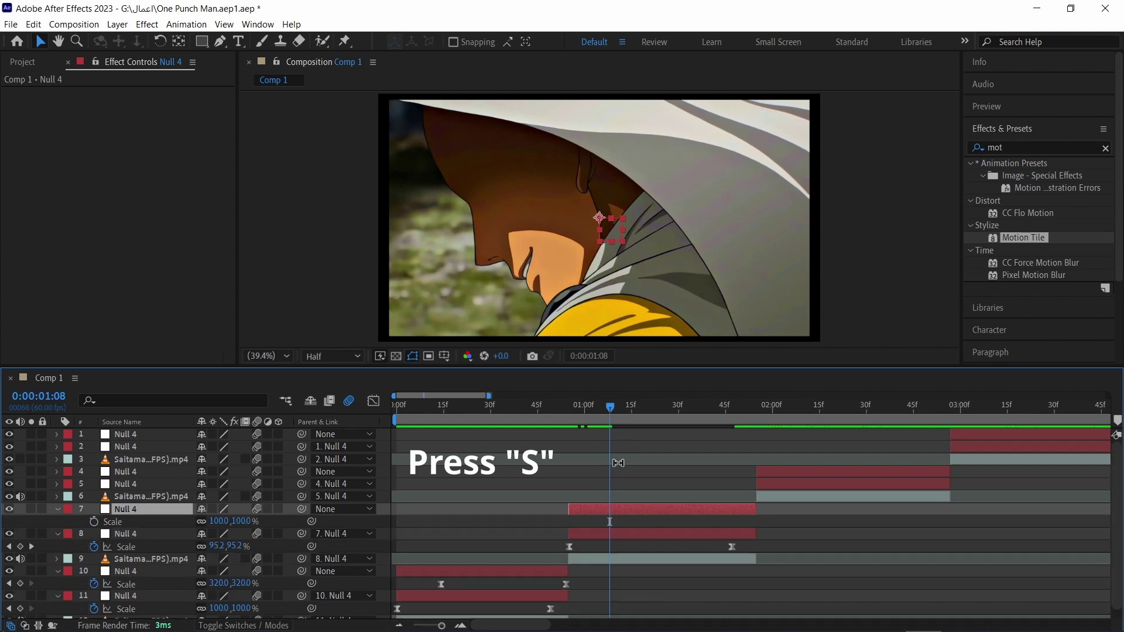
left_click(93, 521)
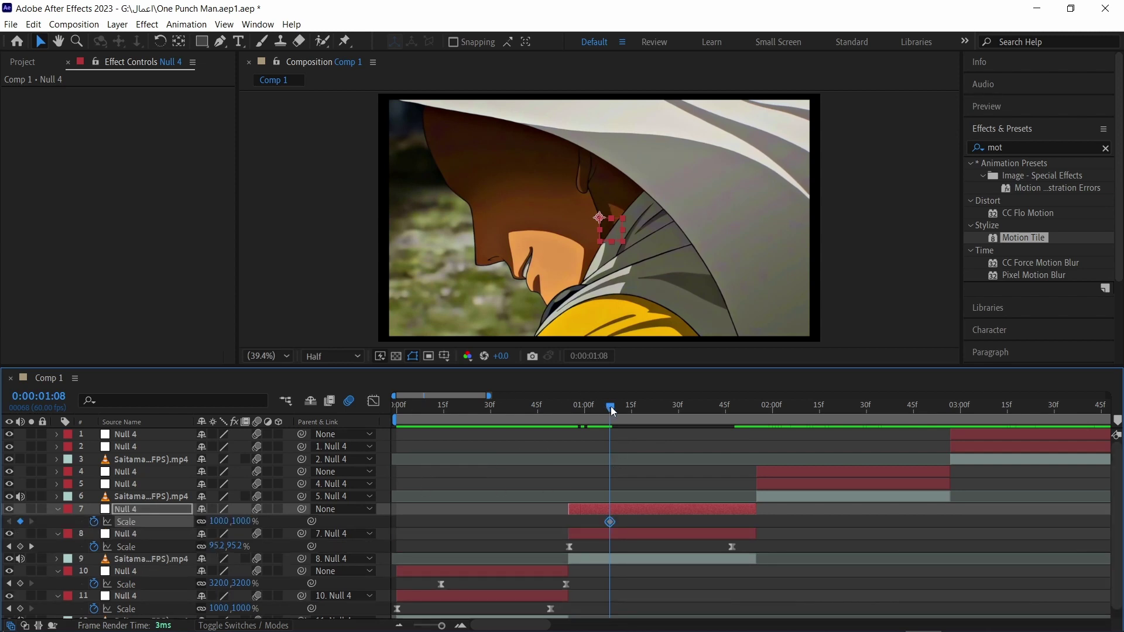
Set layer 7's scale to 32% at 0:00:01:54 and apply Easy Ease to both of its Scale keyframes.
left_click_drag(616, 411, 755, 452)
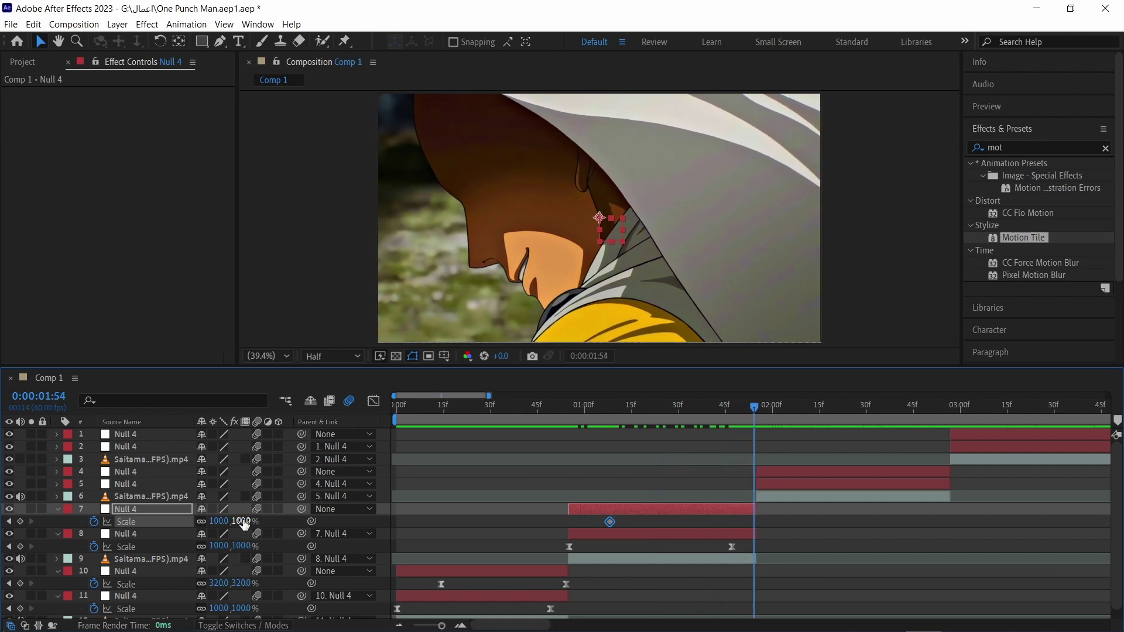
left_click_drag(245, 524, 199, 522)
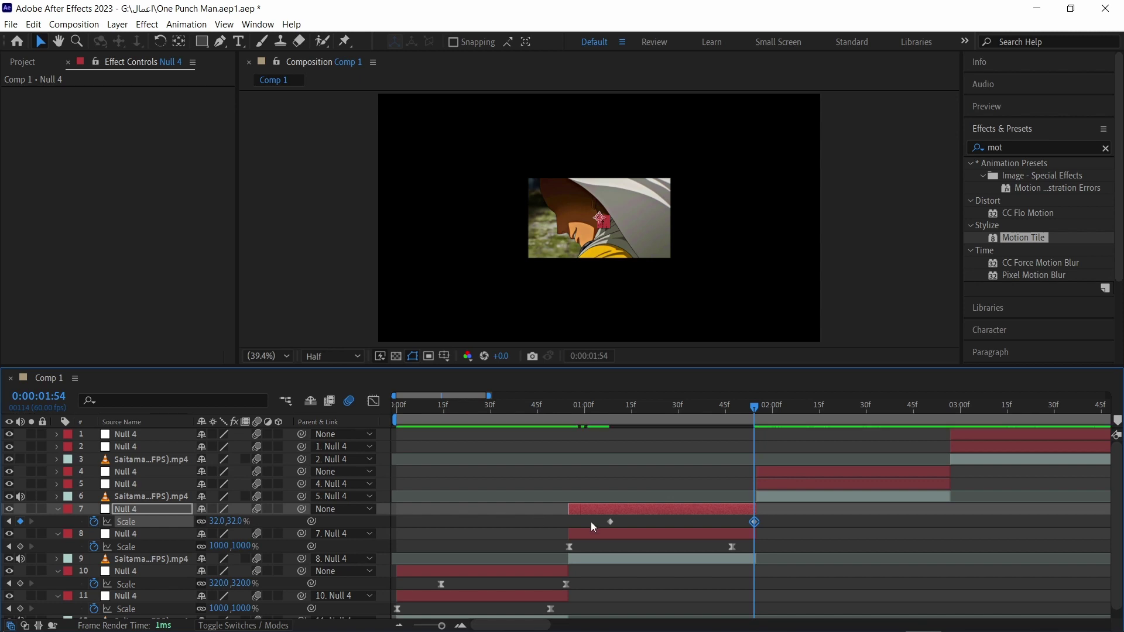
left_click_drag(785, 523, 595, 526)
key("F9")
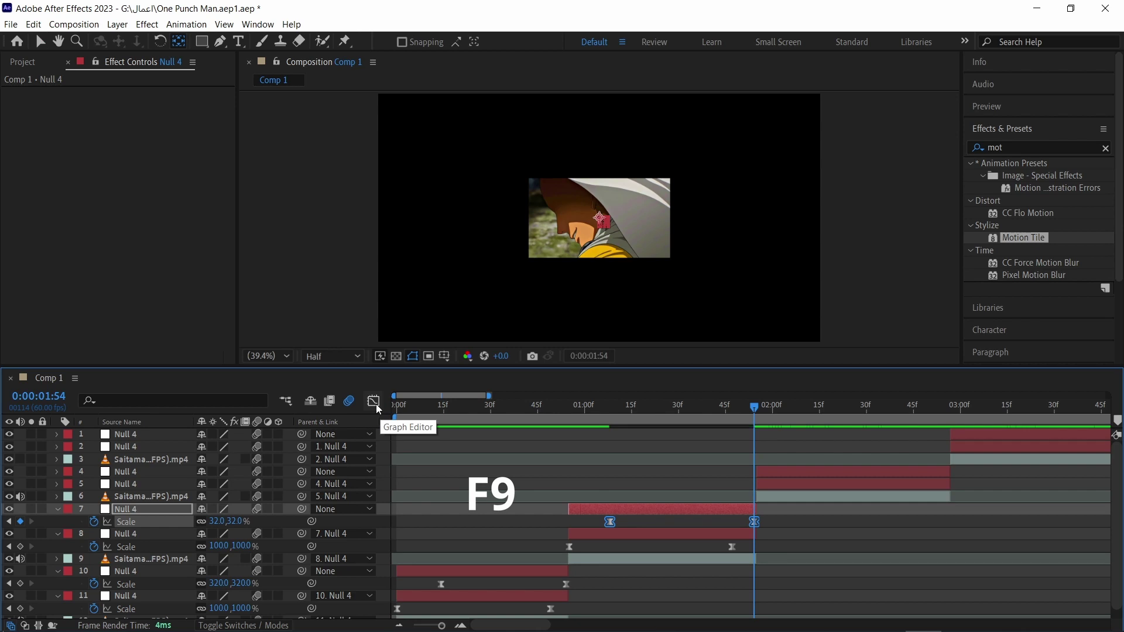
Reshape layer 7's scale curve in the Graph Editor so it stays flat at the start and falls steeply into the last keyframe.
left_click(374, 402)
left_click_drag(599, 481, 775, 431)
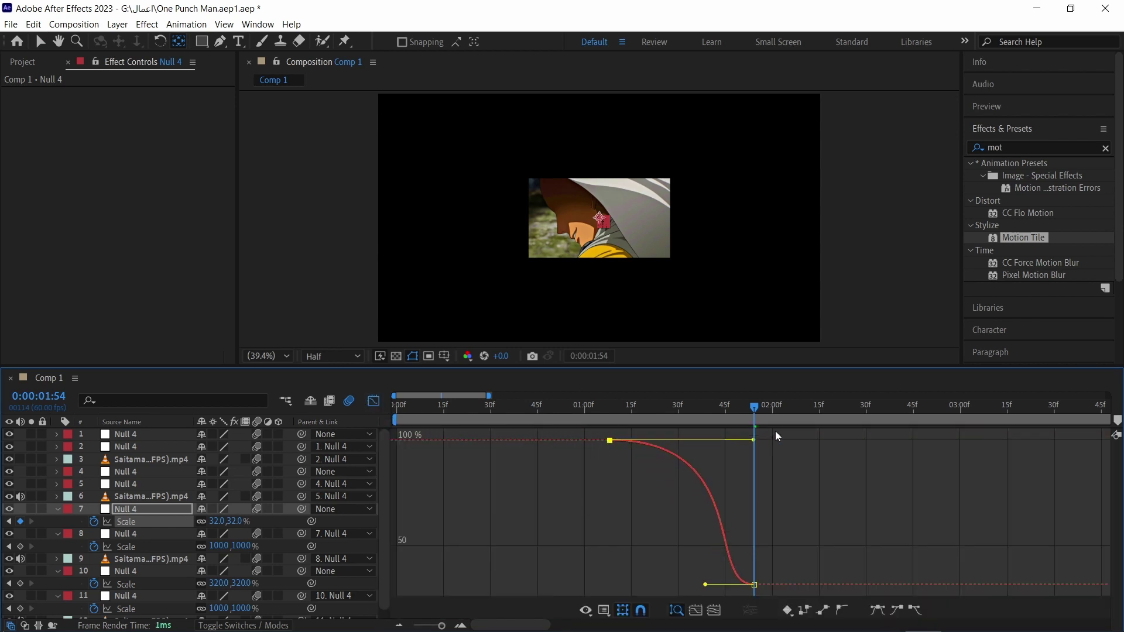
left_click_drag(706, 585, 771, 452)
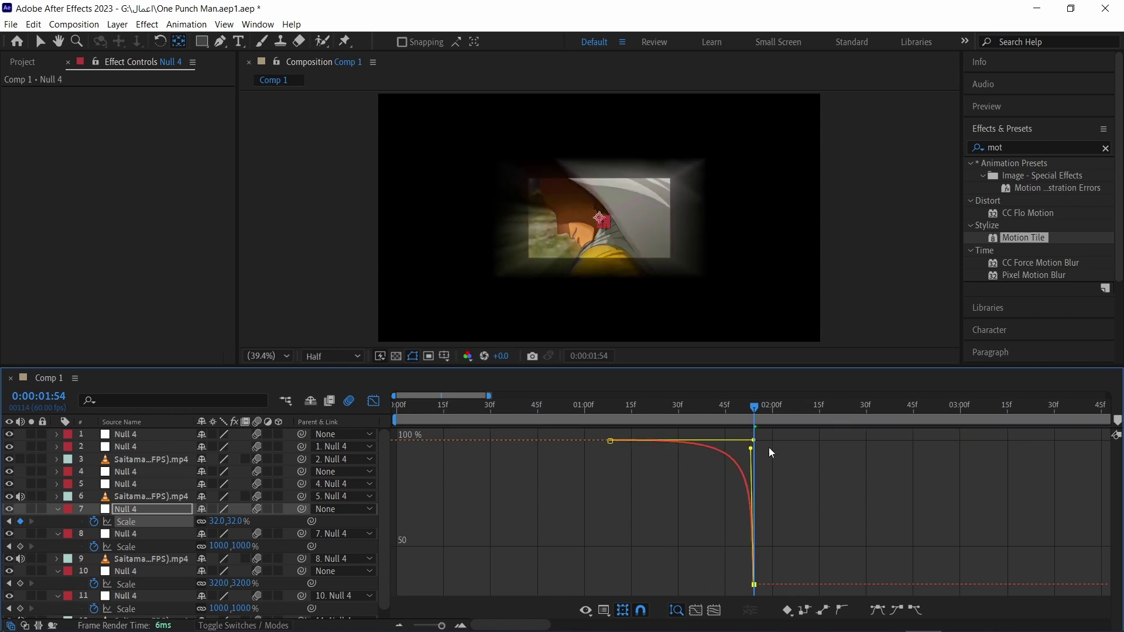
left_click(374, 402)
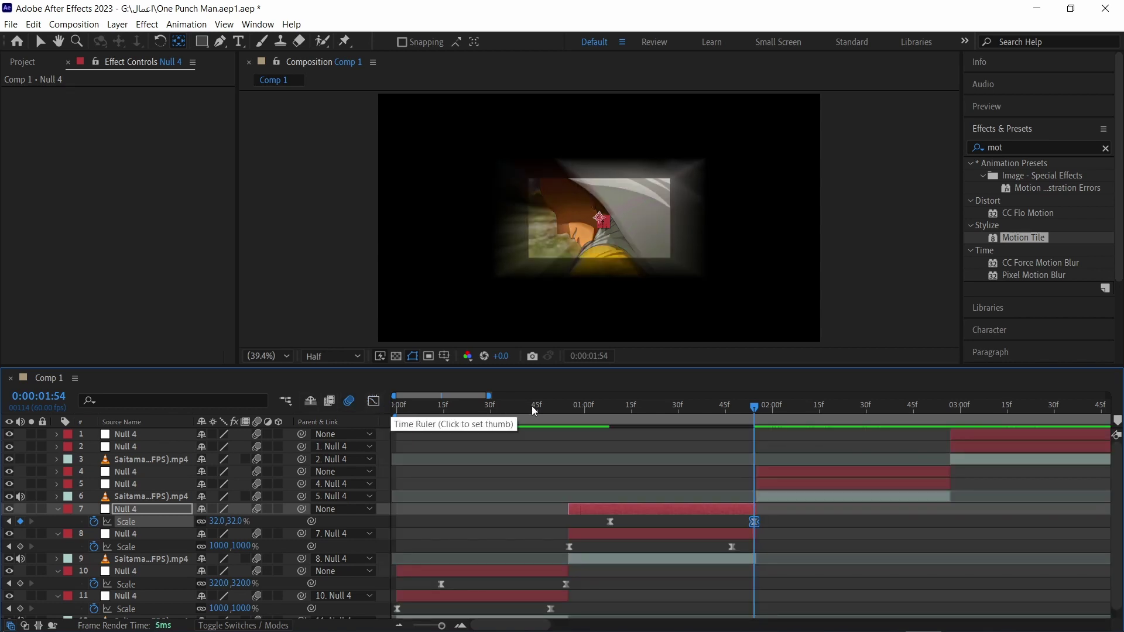
Move layer 10's anchor point with the Pan Behind tool onto the left side of the yellow-suited character to recentre the zoom.
left_click_drag(532, 405, 386, 427)
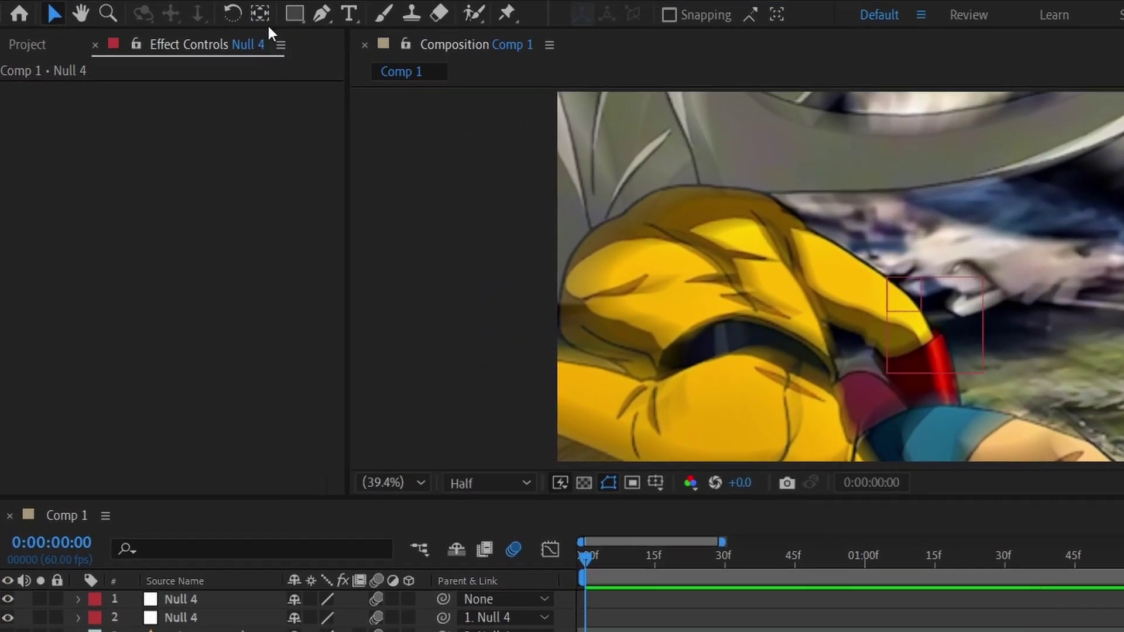
left_click(265, 18)
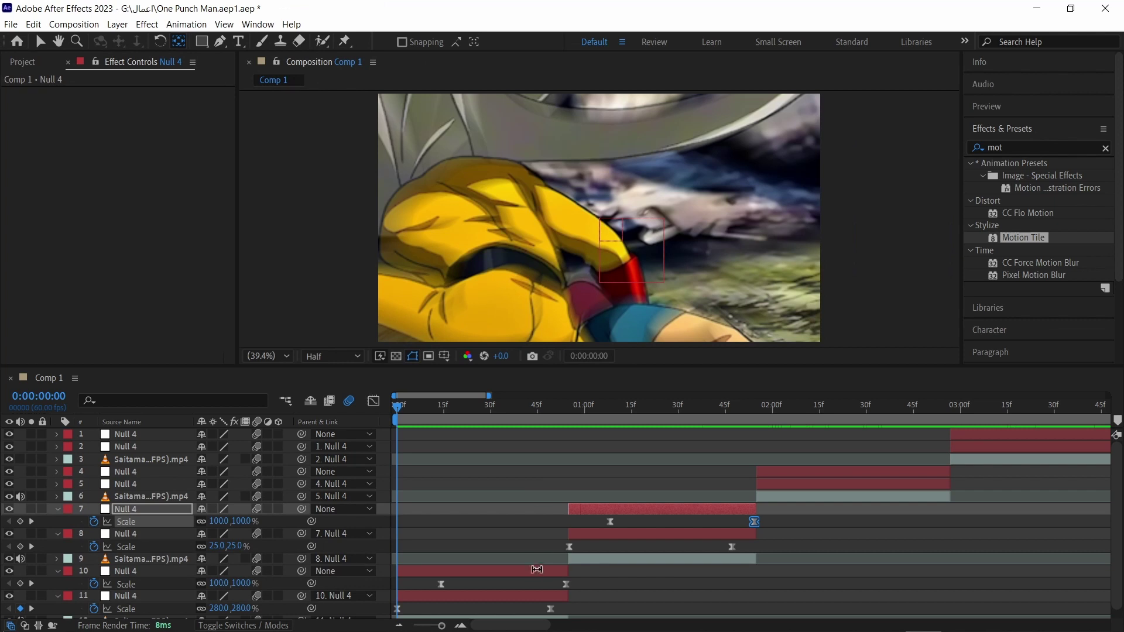
left_click(536, 575)
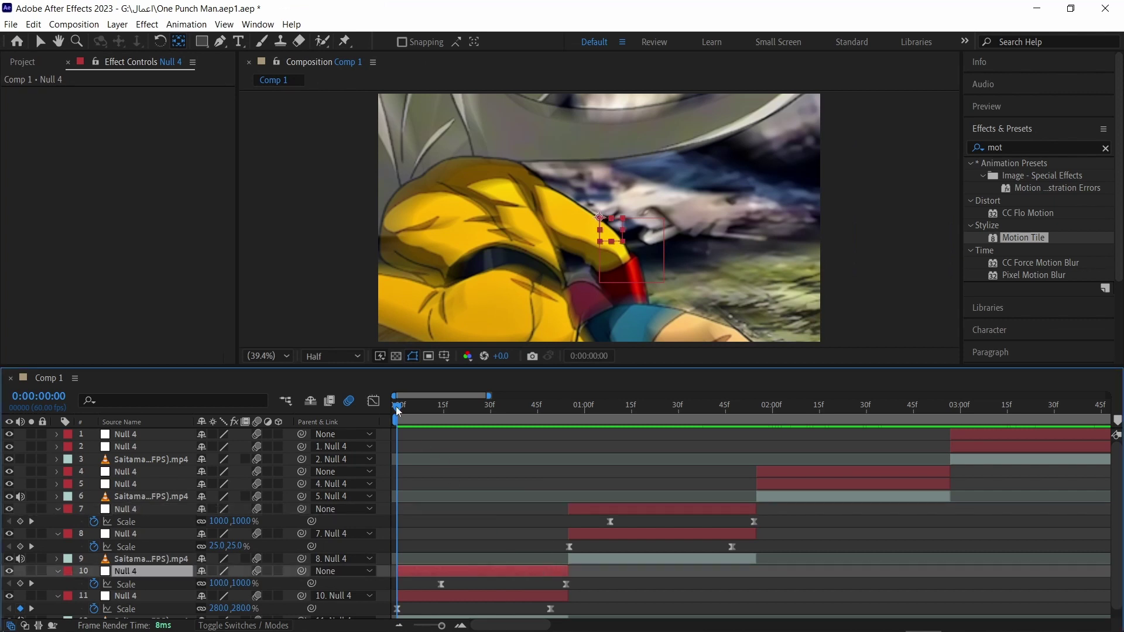
left_click_drag(396, 409, 560, 456)
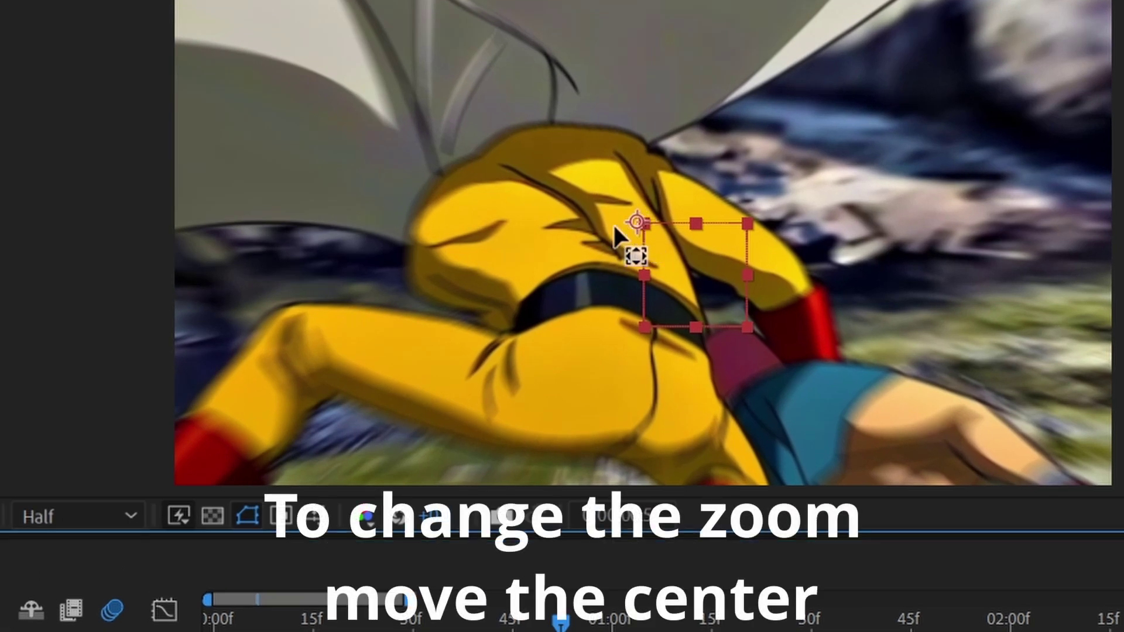
left_click_drag(596, 219, 469, 262)
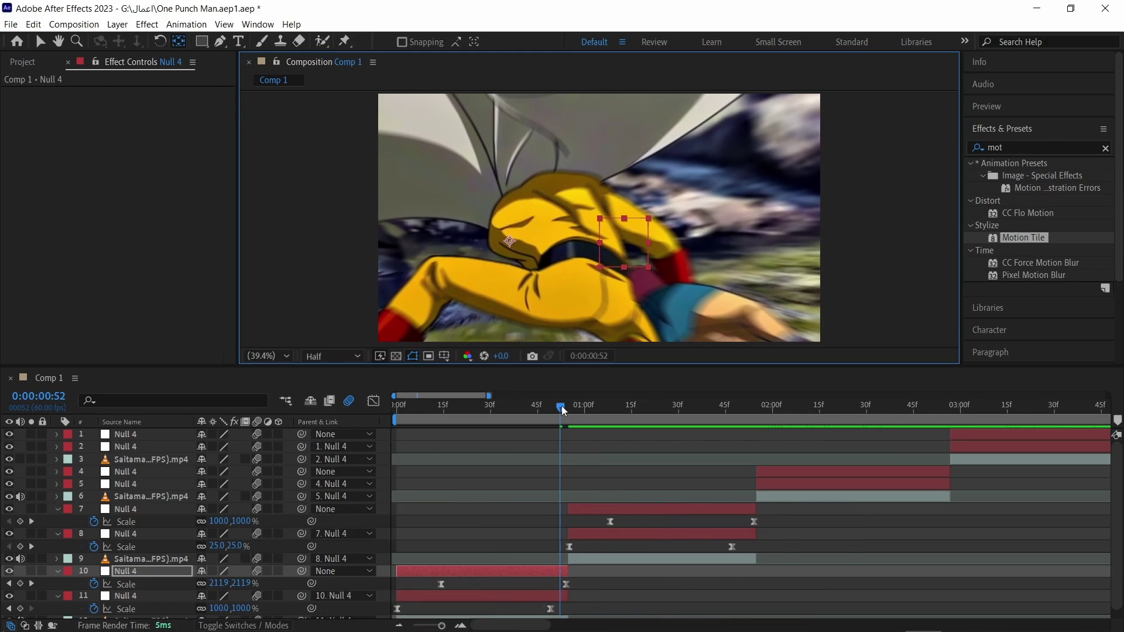
left_click_drag(561, 621, 175, 631)
Apply the Motion Tile effect to the first video clip, layer 12.
left_click_drag(378, 440, 505, 479)
left_click(448, 617)
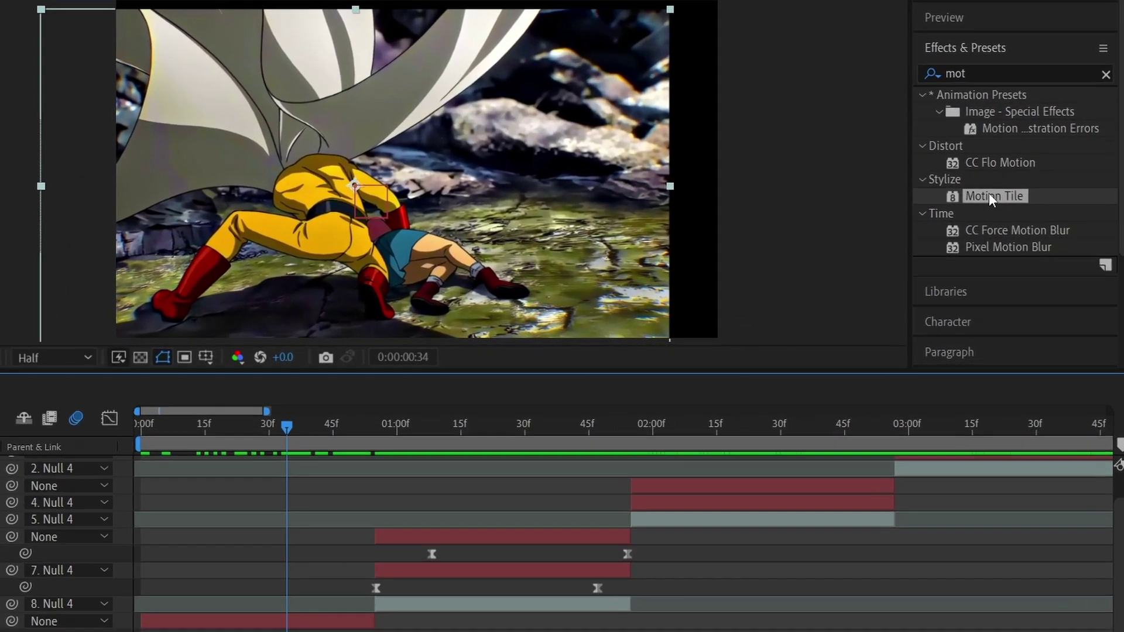
left_click_drag(1020, 235, 524, 583)
left_click_drag(356, 563, 357, 604)
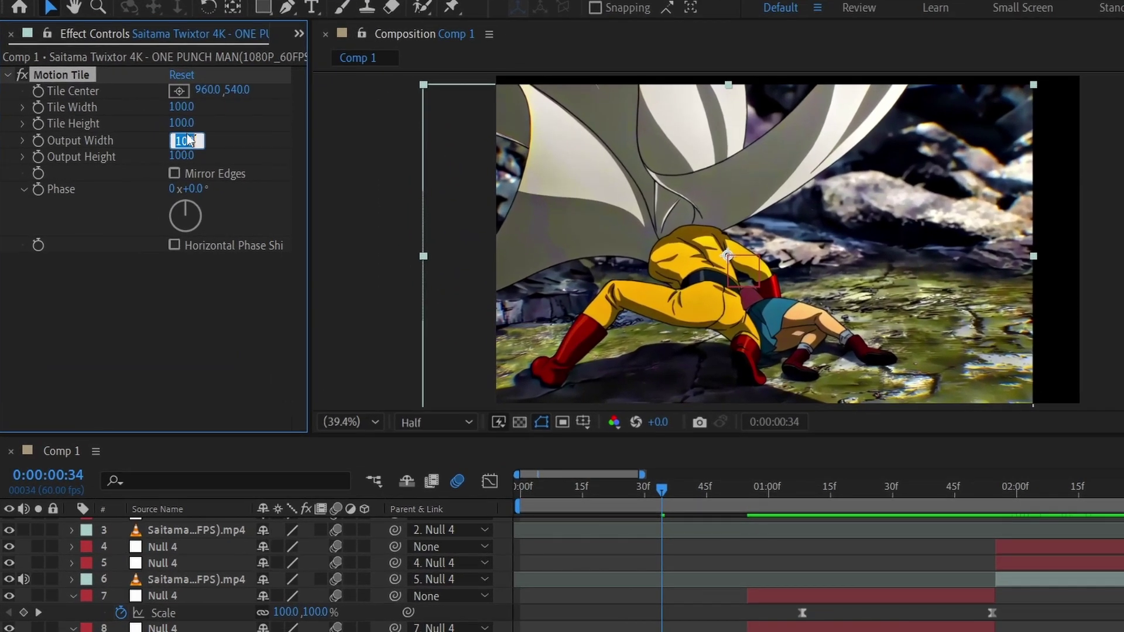
Set Motion Tile's Output Width and Output Height to 250 on the first clip and enable Mirror Edges.
type("250")
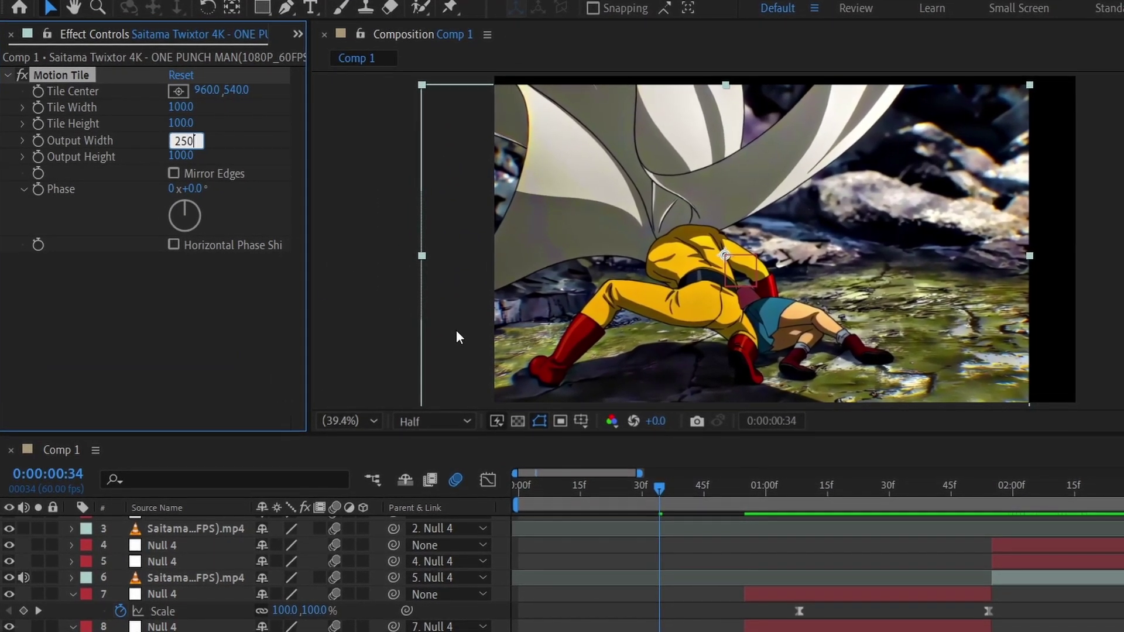
left_click(195, 159)
type("2")
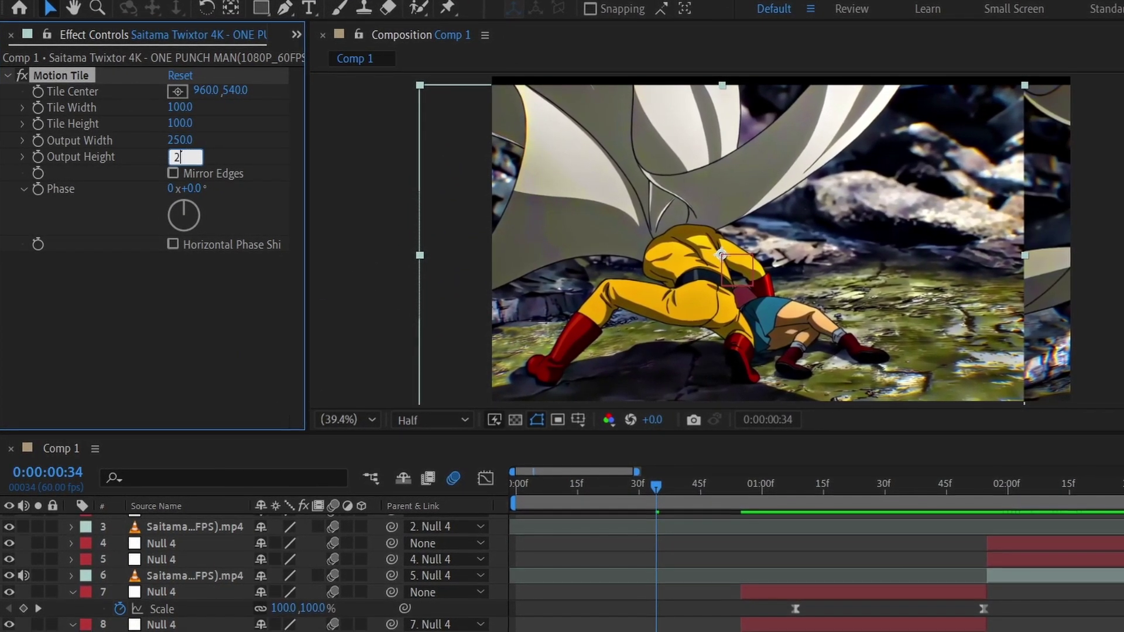
type("50")
key("Return")
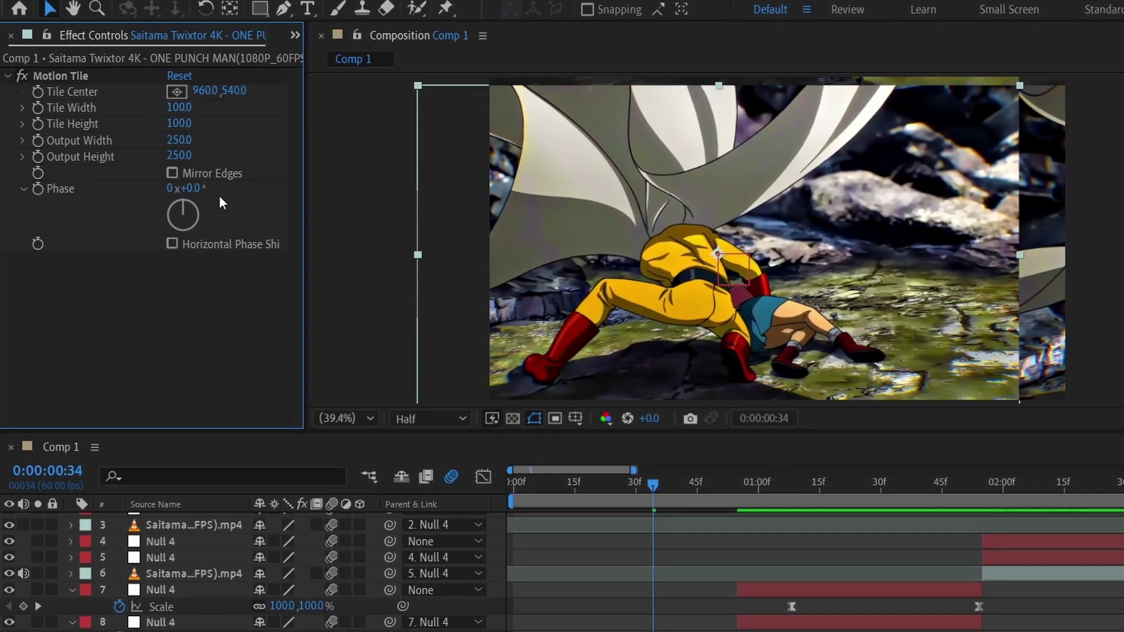
left_click(175, 176)
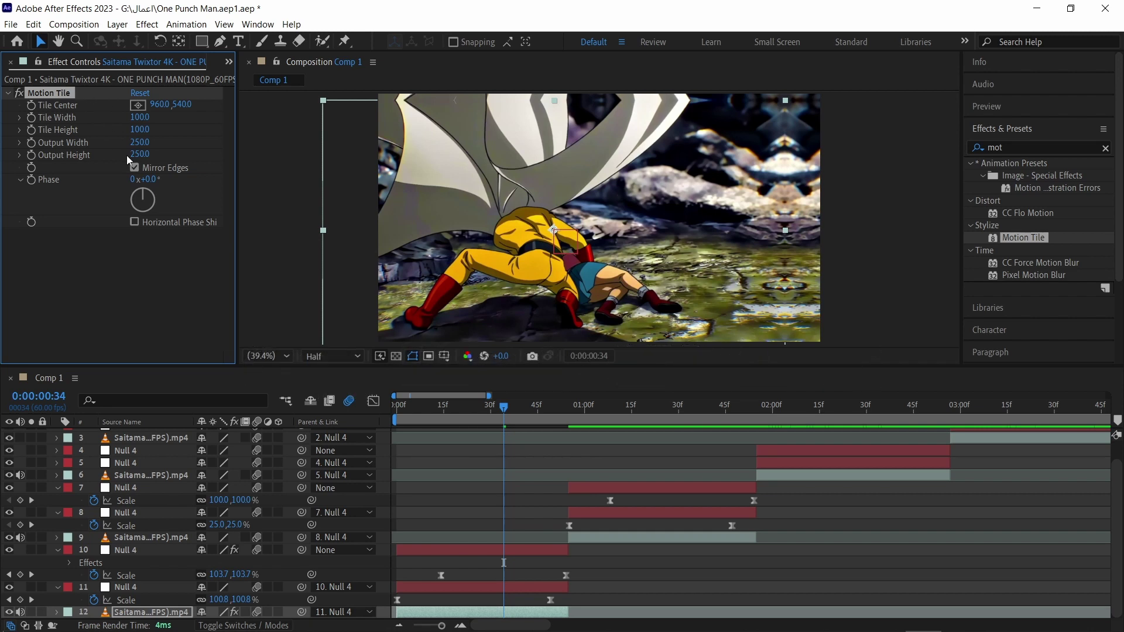
Paste the copied Motion Tile effect with mirrored edges onto the other three video clips, layers 9, 6 and 3.
left_click(620, 540)
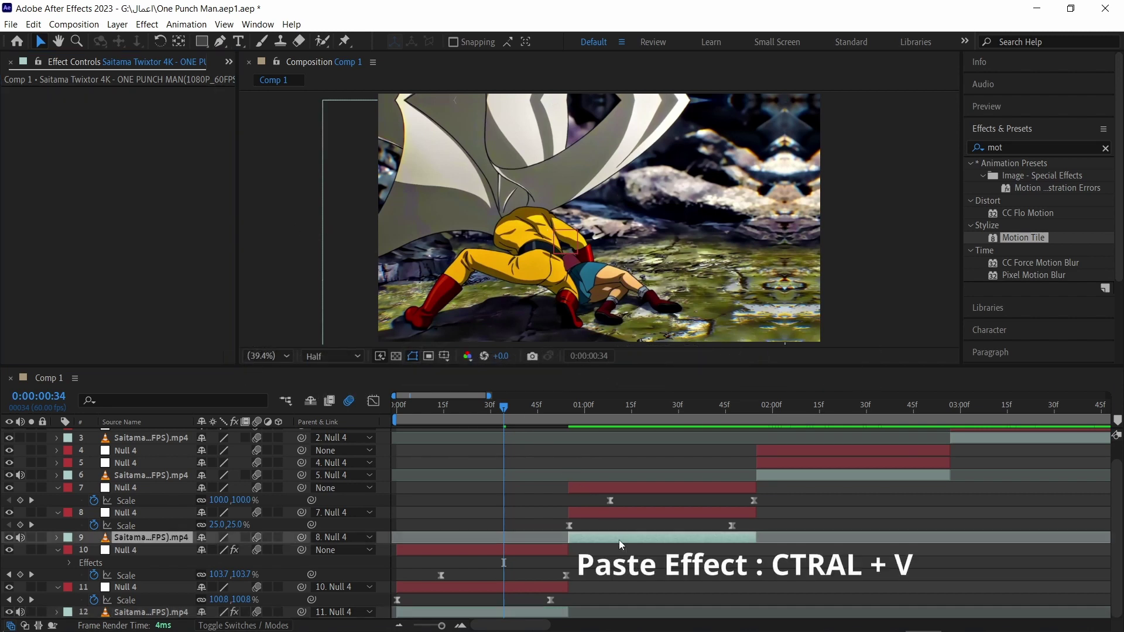
key("ctrl+v")
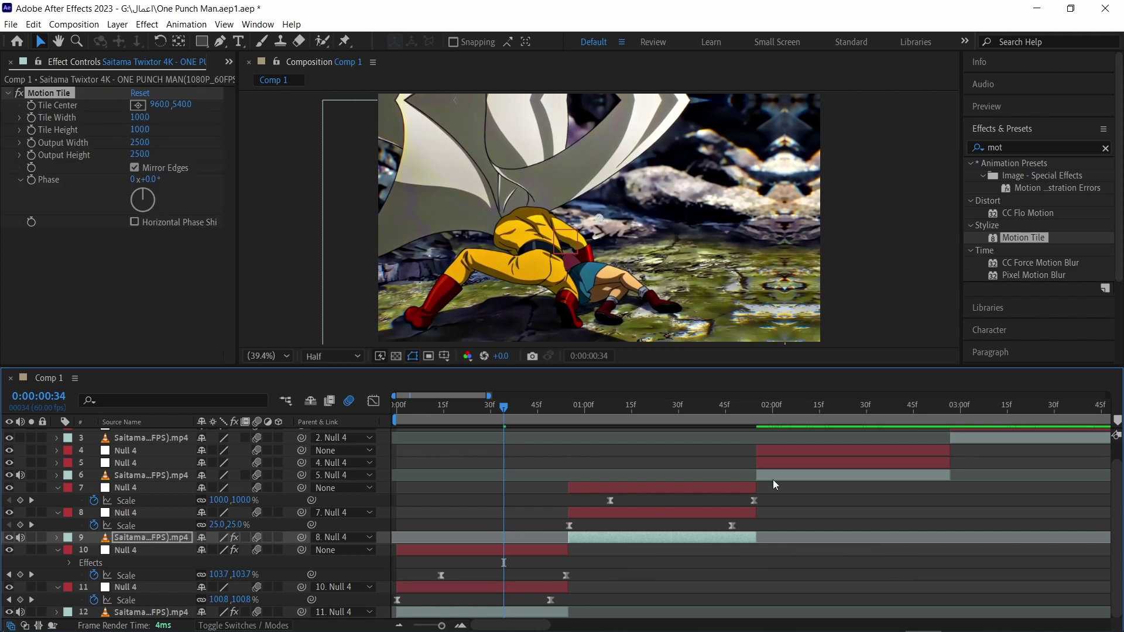
left_click(774, 478)
key("ctrl+v")
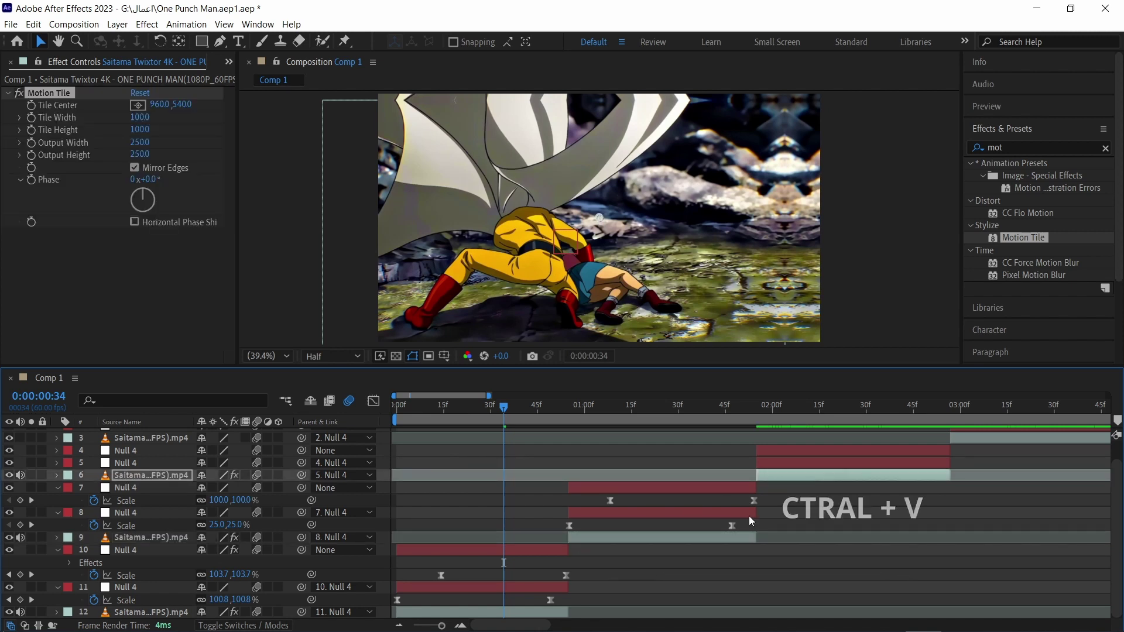
left_click_drag(510, 625, 557, 625)
scroll(664, 453, "up", 2)
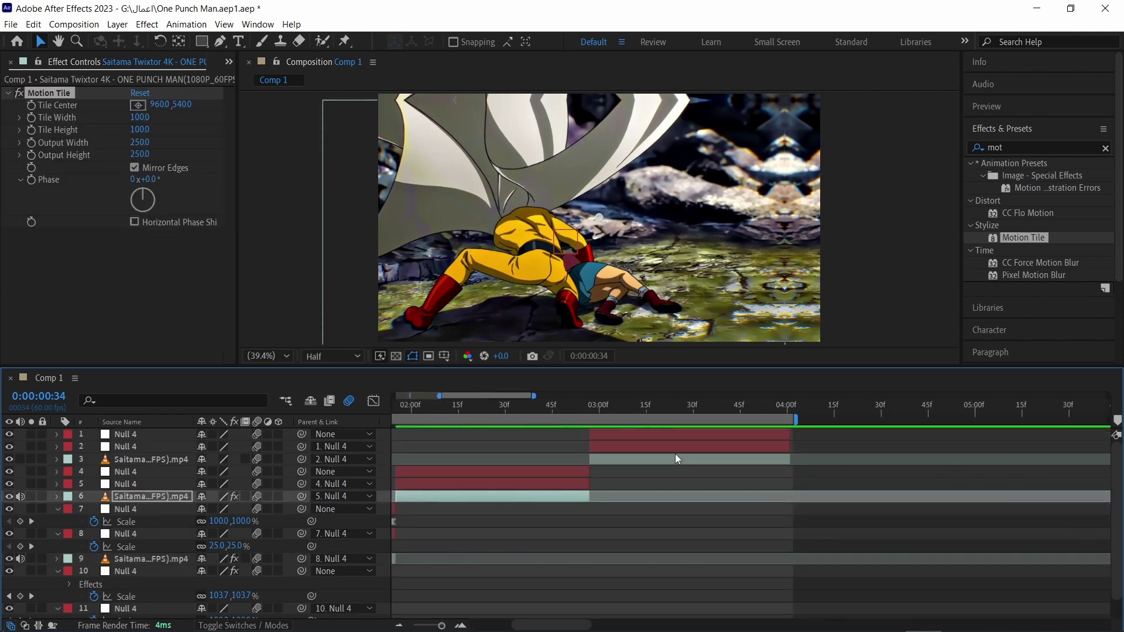
left_click(673, 456)
key("ctrl+v")
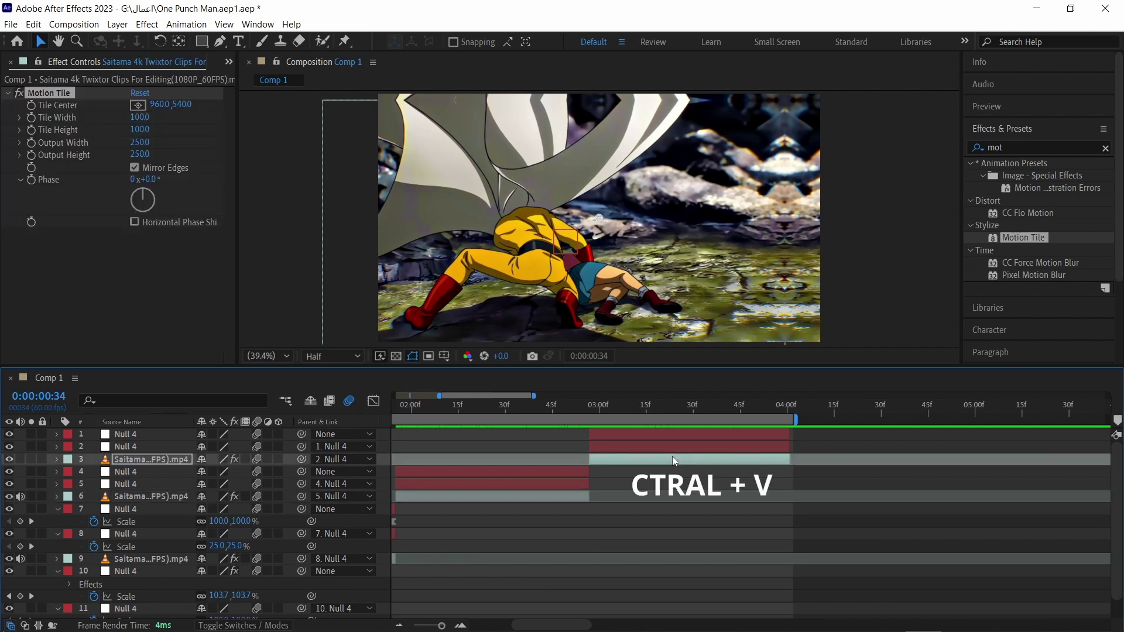
Show only the Scale property of layer 10, hiding its Effects group.
left_click_drag(540, 625, 473, 630)
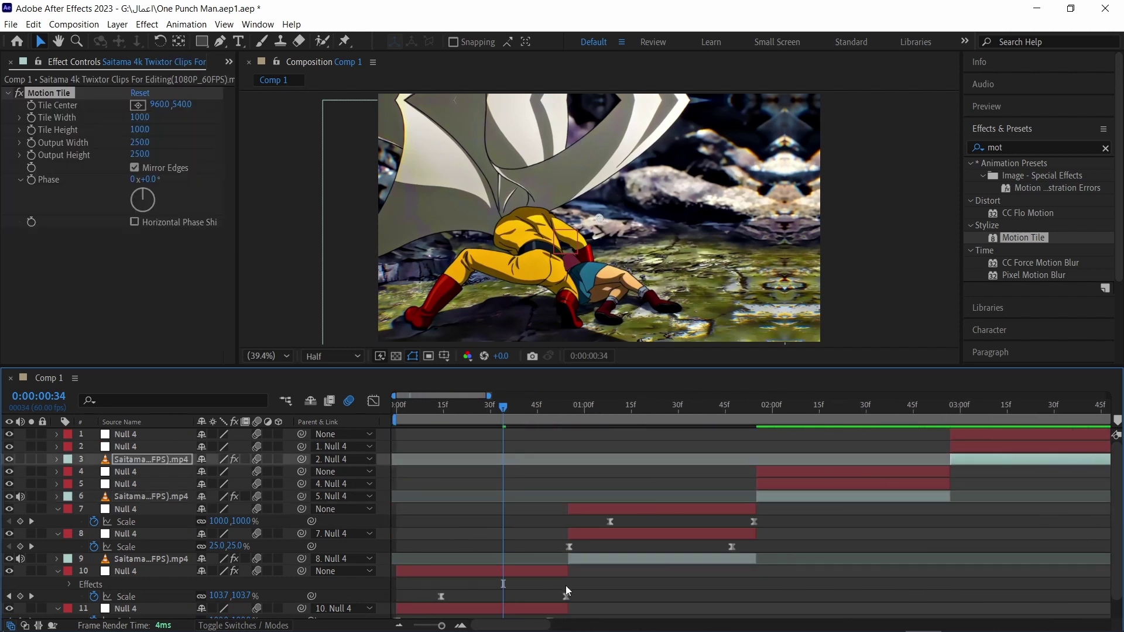
left_click(479, 571)
key("s")
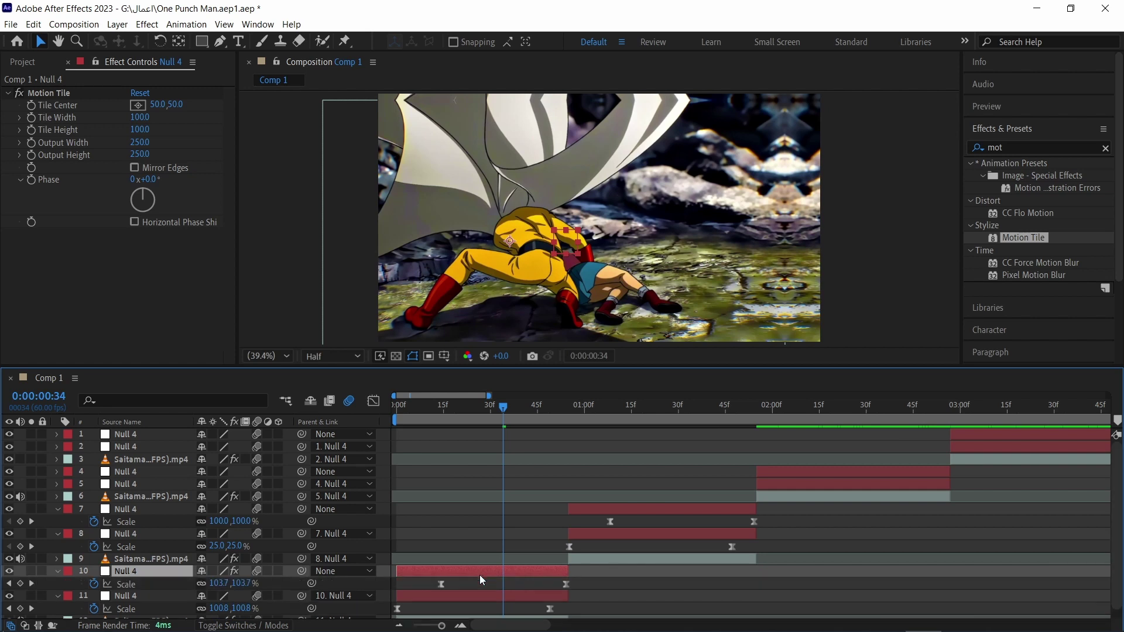
Copy layer 11's two Scale keyframes to layer 5 and shift them so the first sits at the layer's start.
scroll(480, 575, "down", 1)
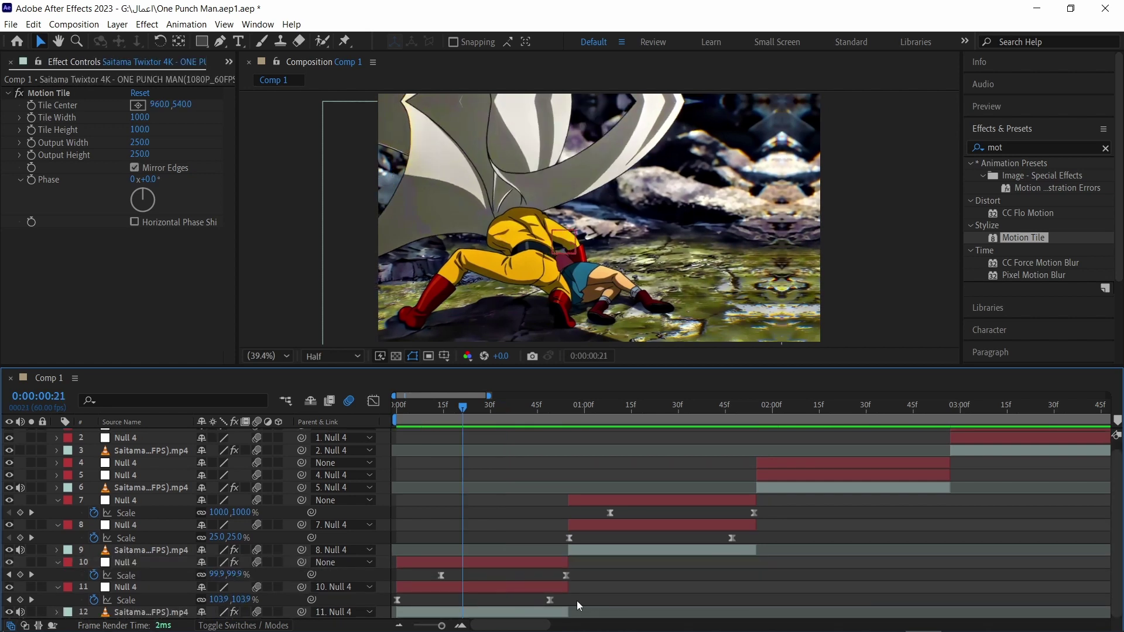
left_click(550, 600)
left_click_drag(389, 609, 392, 610)
key("ctrl+c")
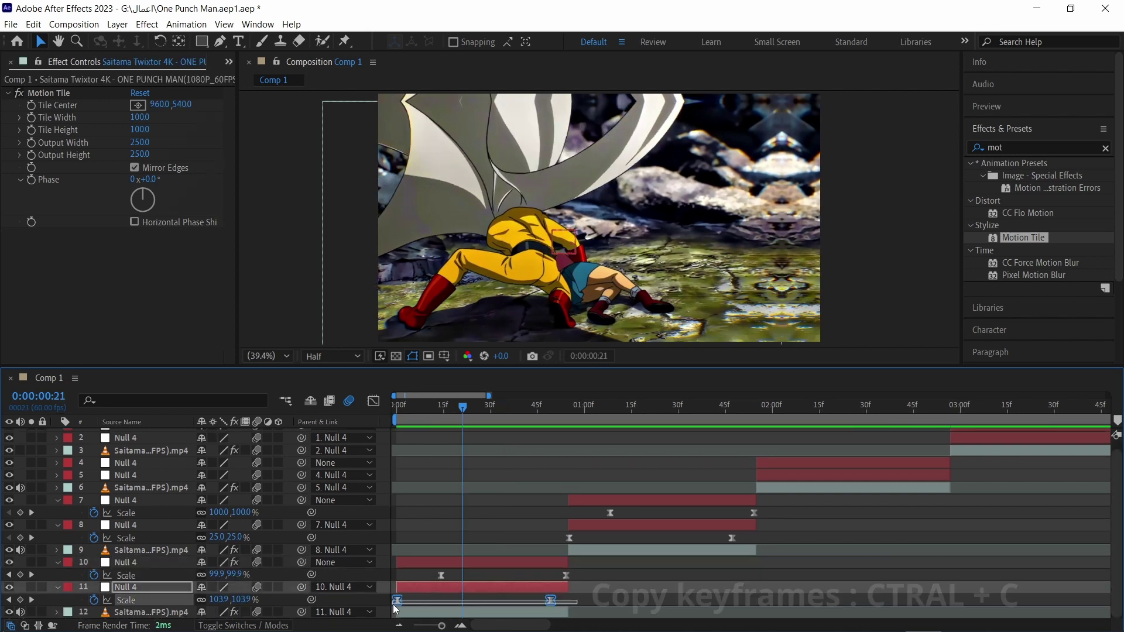
left_click(791, 476)
key("ctrl+v")
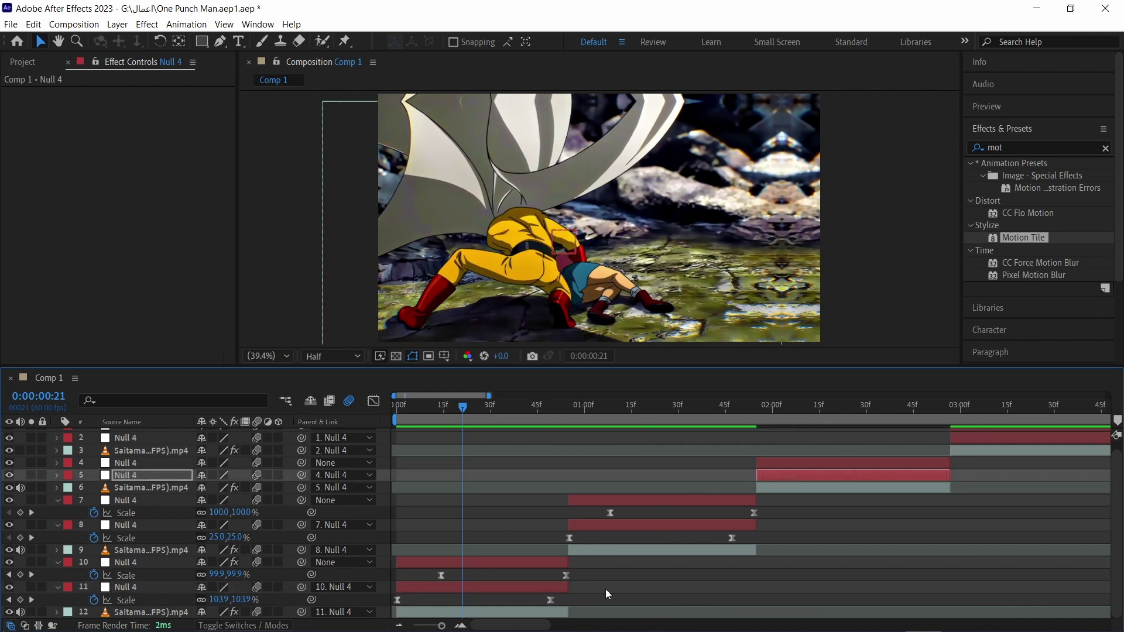
key("u")
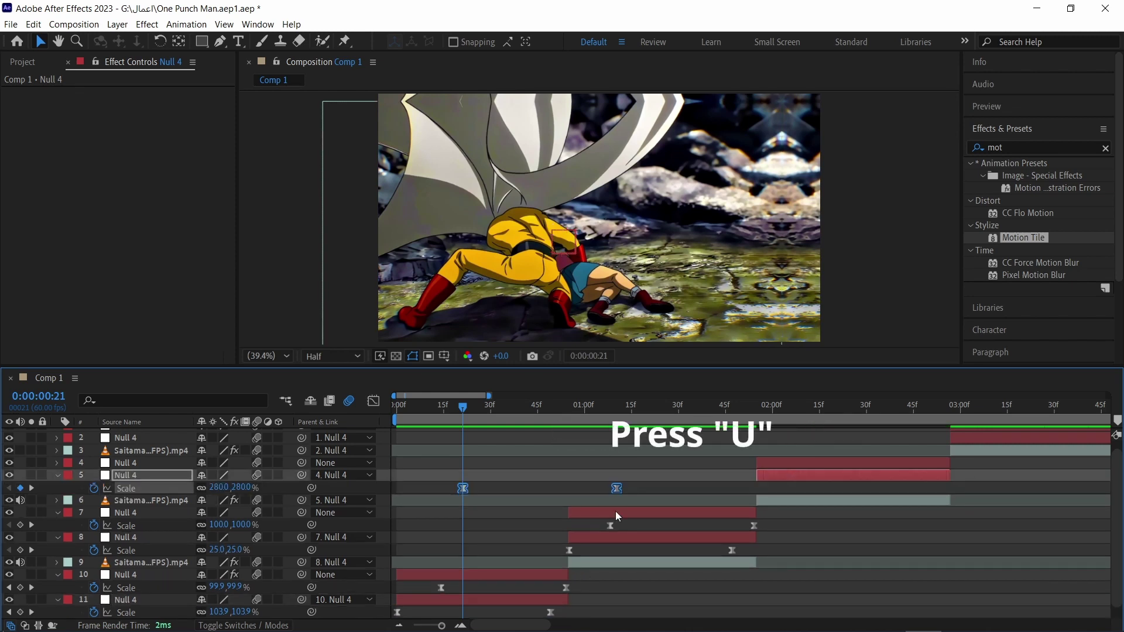
left_click_drag(619, 489, 914, 494)
left_click(596, 586)
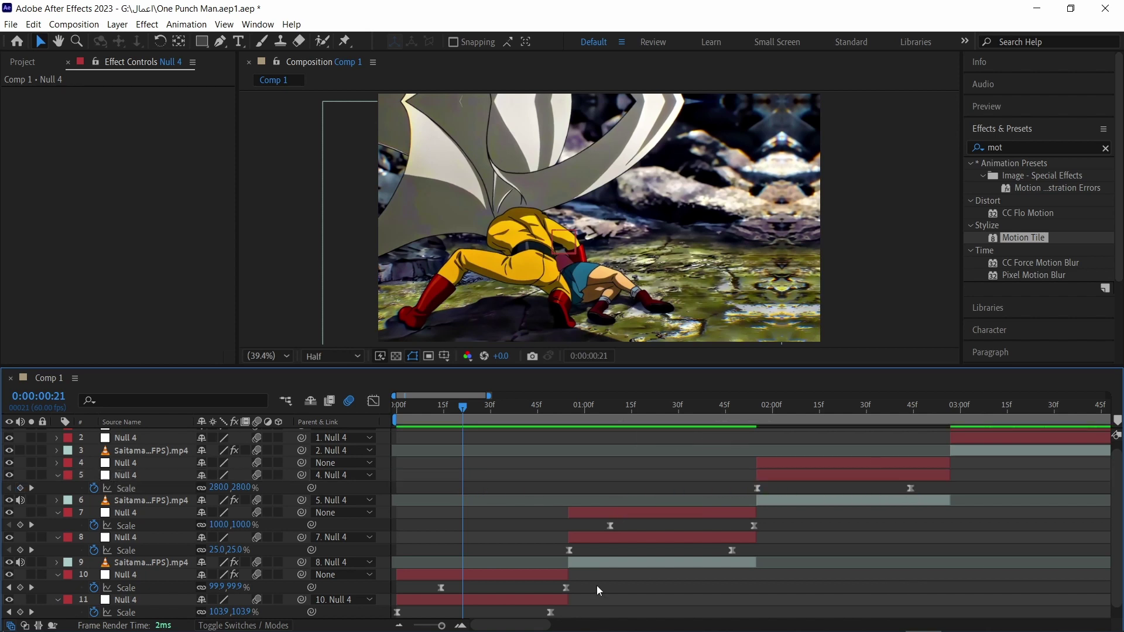
Copy layer 10's two Scale keyframes to layer 4 and shift them so the last one sits at the layer's end.
left_click_drag(596, 585, 433, 595)
key("ctrl+c")
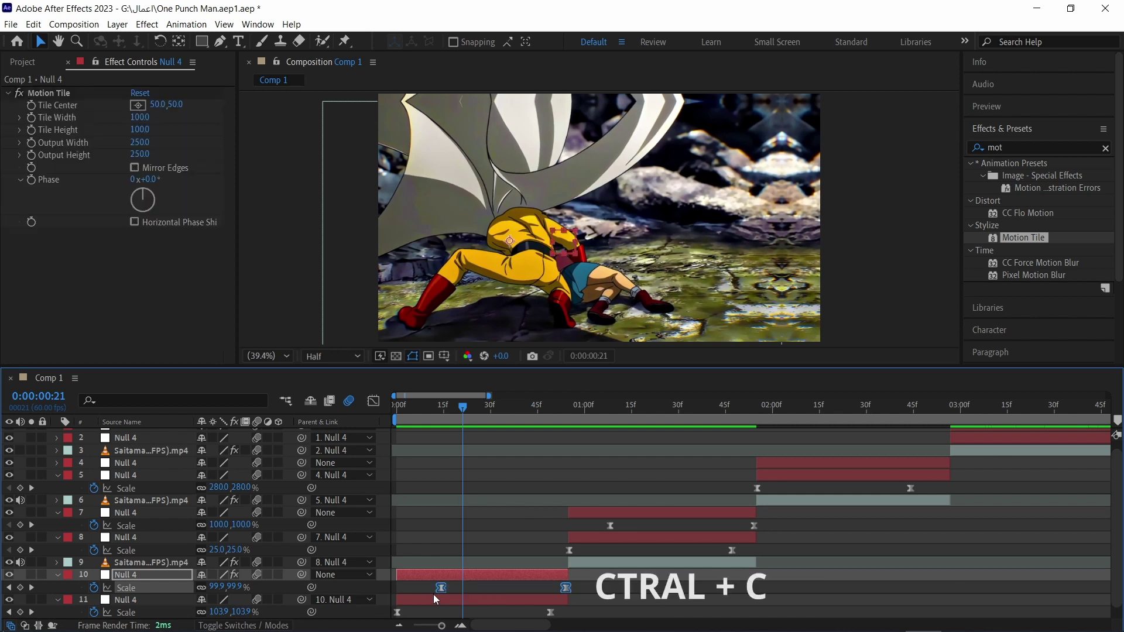
left_click(831, 461)
key("ctrl+v")
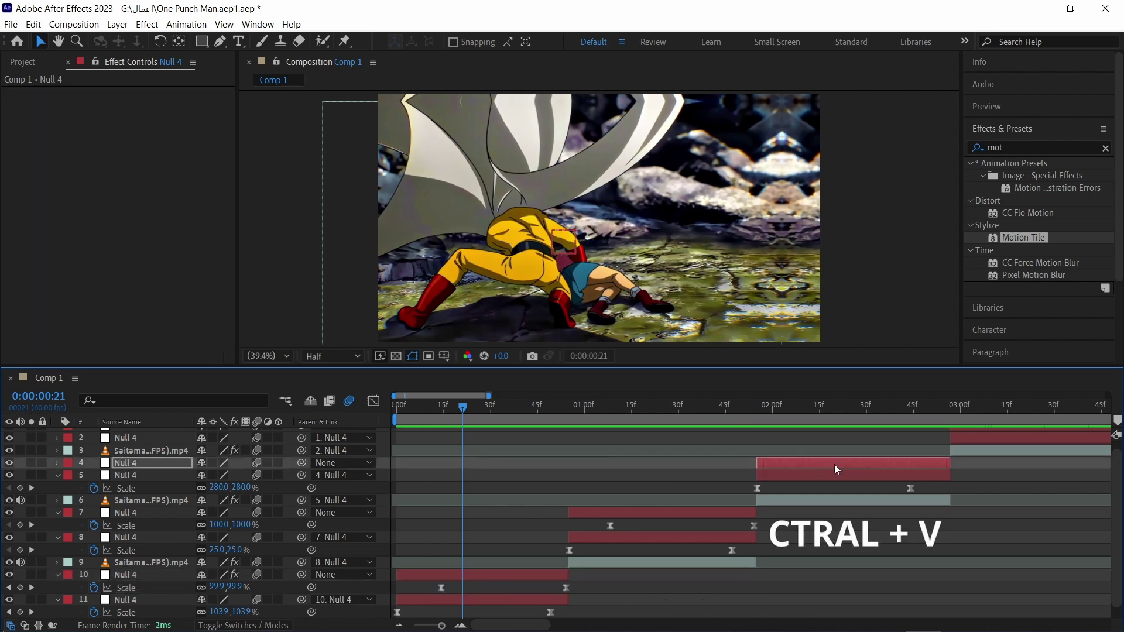
key("u")
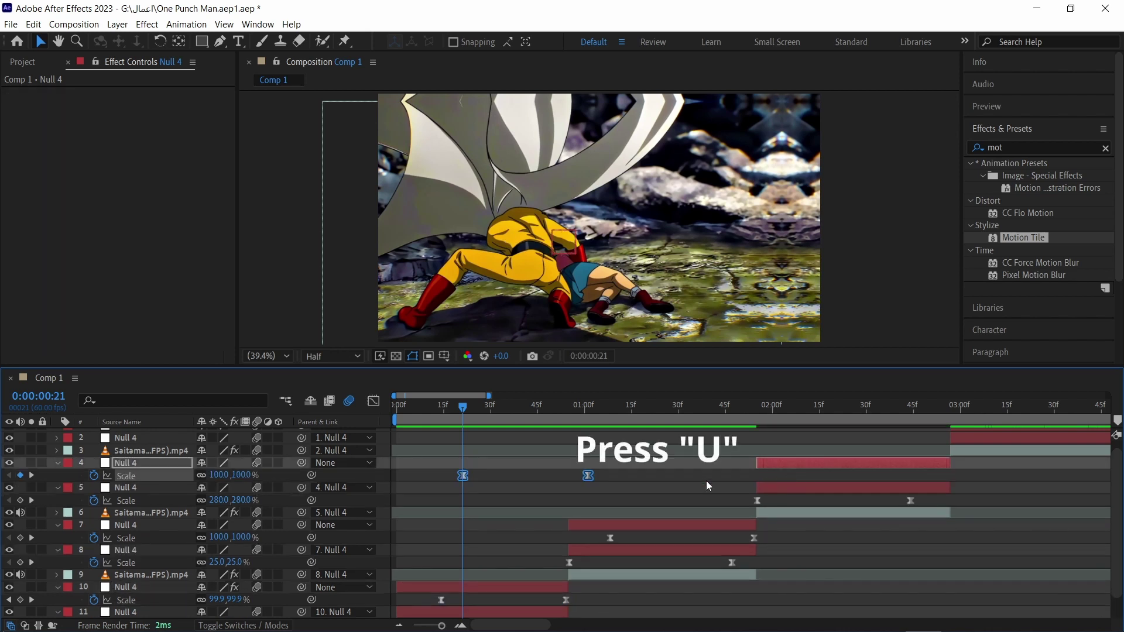
left_click_drag(588, 477, 948, 478)
left_click(937, 477)
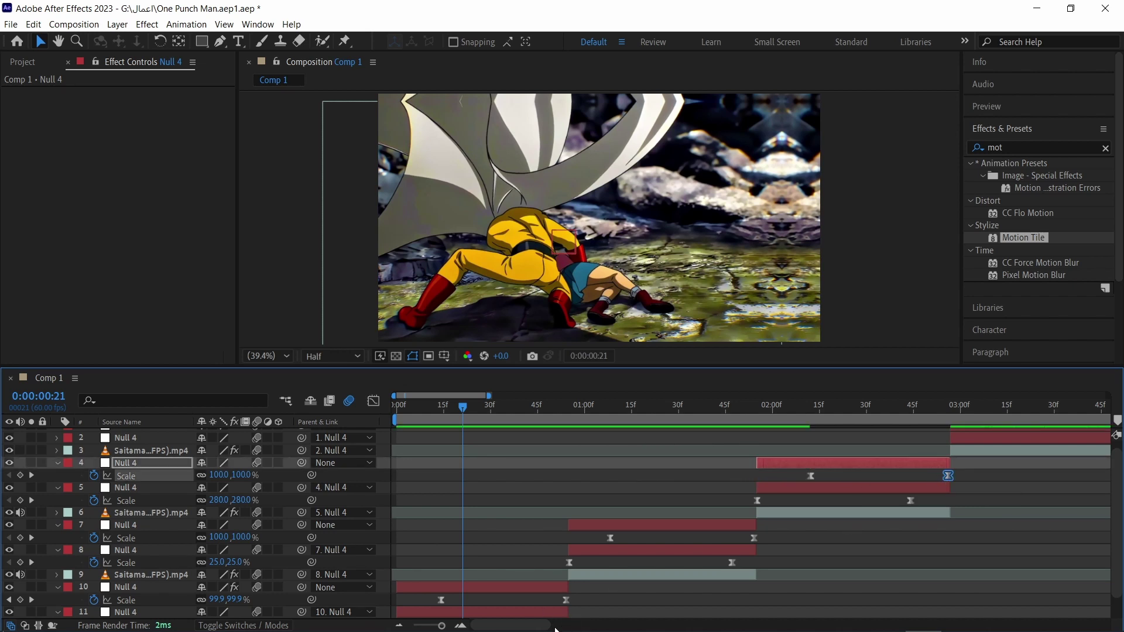
Copy layer 8's Scale keyframes to layer 2, placing the first at the layer's start and the last shortly before its end.
left_click_drag(555, 629, 571, 630)
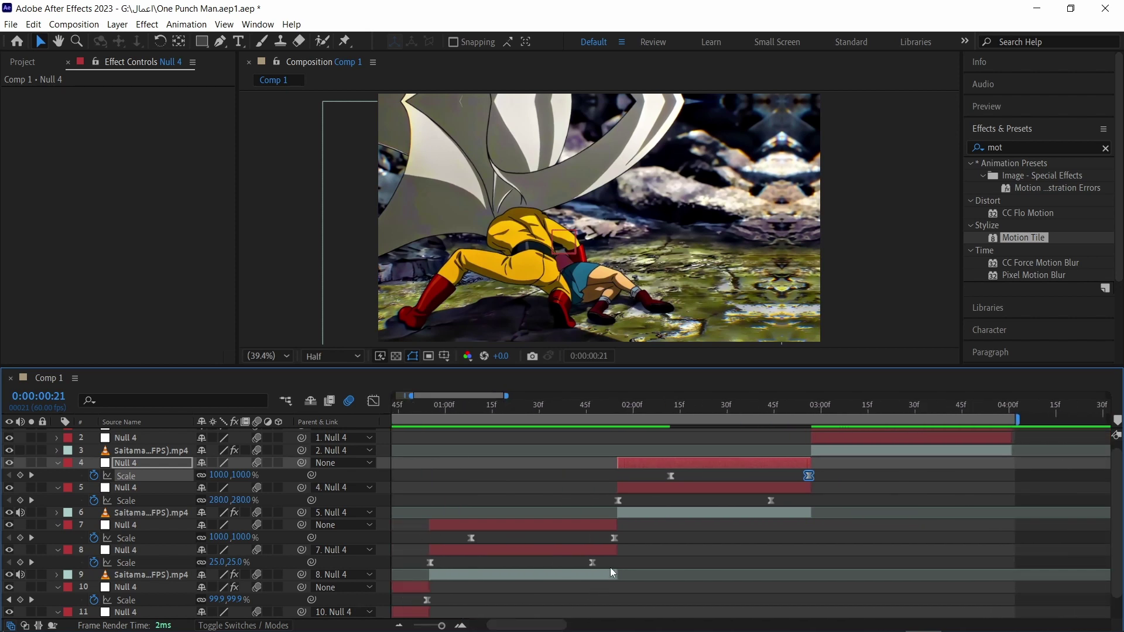
left_click_drag(610, 567, 424, 567)
scroll(865, 466, "up", 1)
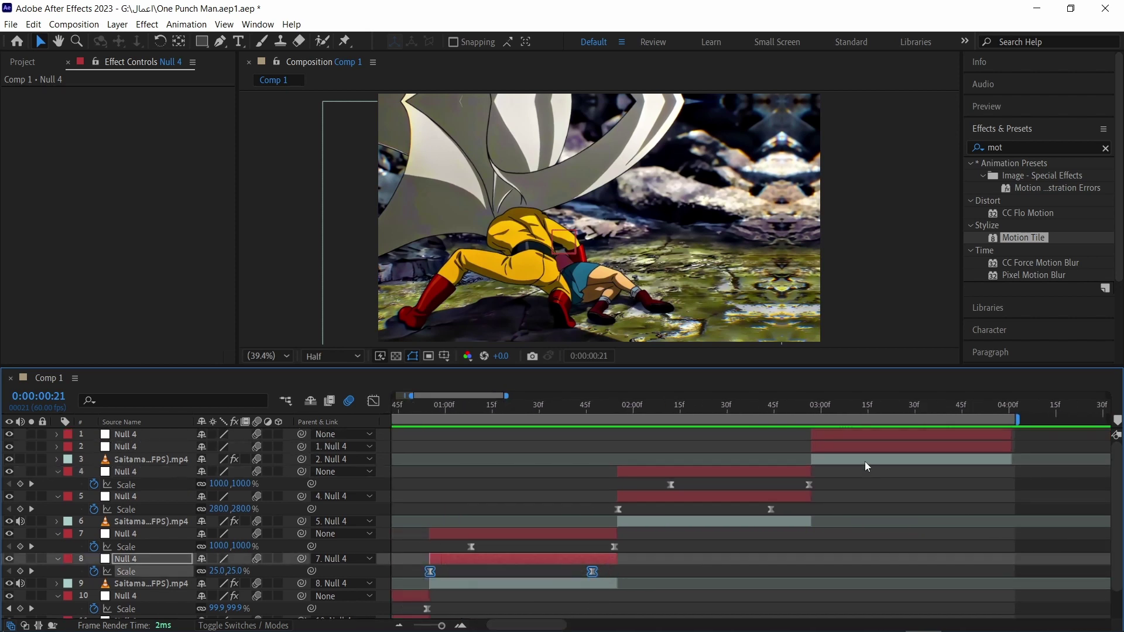
left_click(846, 445)
key("ctrl+v")
left_click_drag(497, 462, 821, 461)
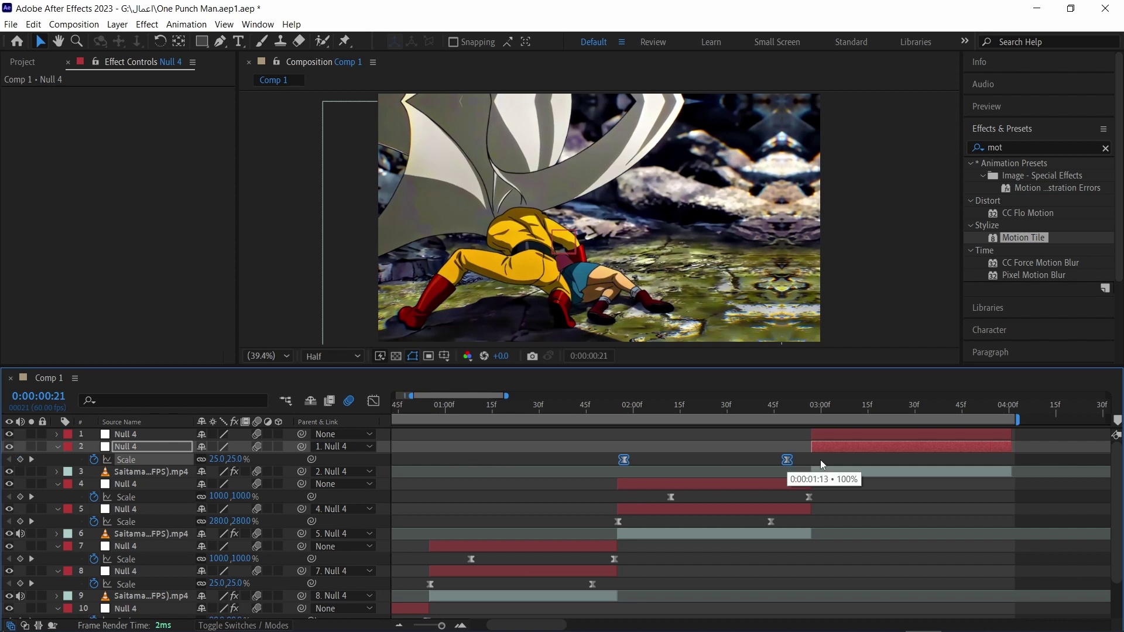
left_click_drag(978, 473, 988, 462)
Copy layer 7's two Scale keyframes to layer 1 and place the last one at the layer's end.
left_click_drag(634, 557, 441, 563)
left_click(867, 434)
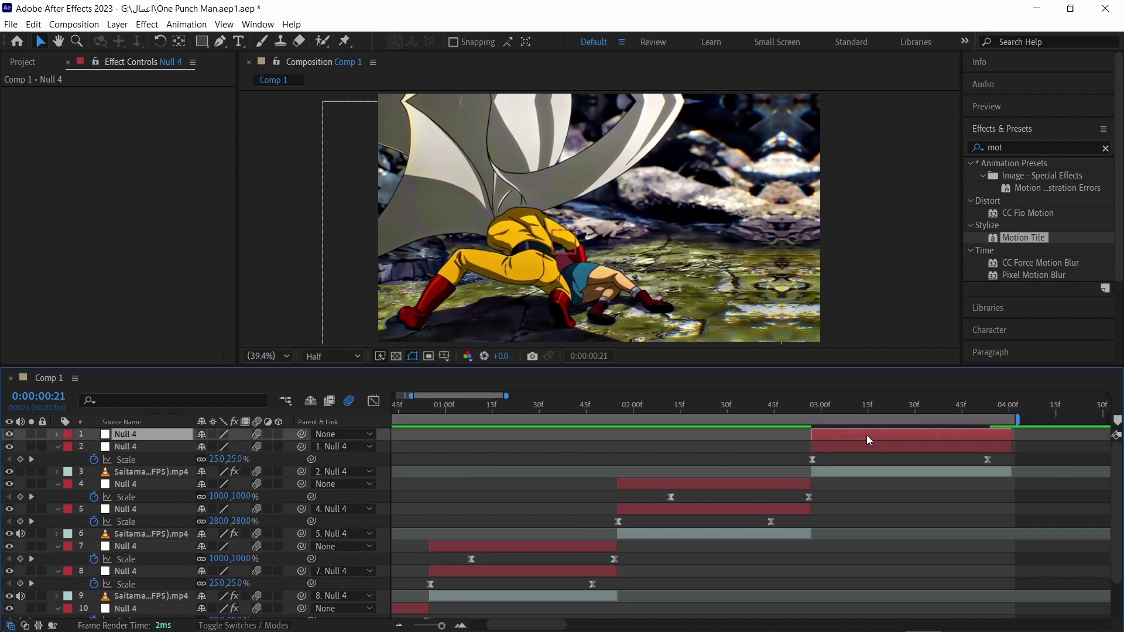
key("ctrl+v")
left_click_drag(609, 448, 1009, 450)
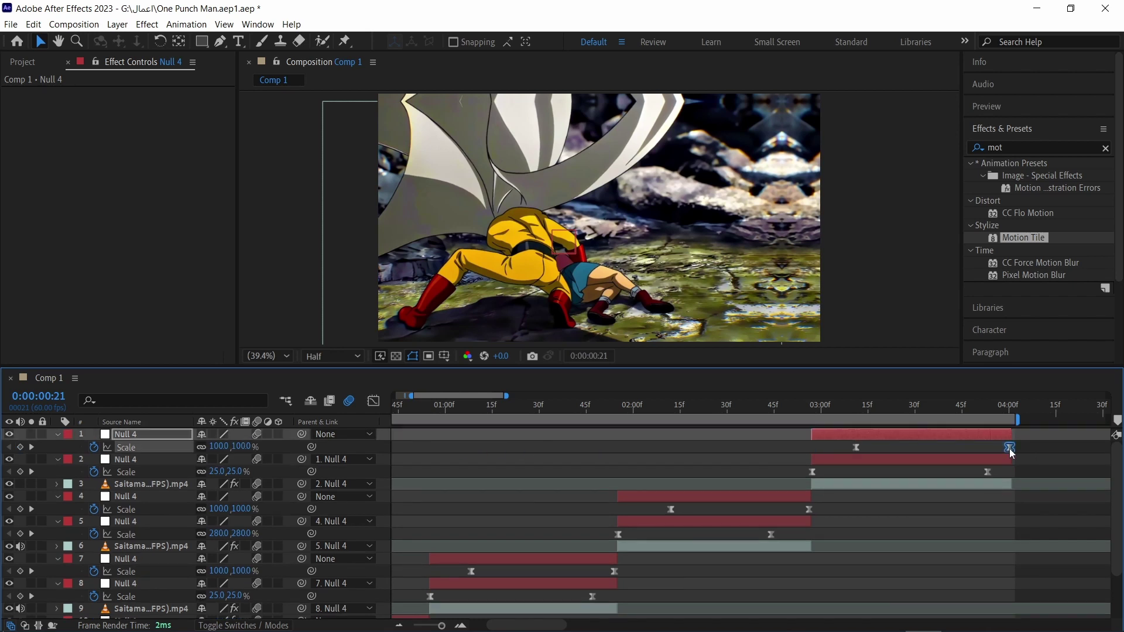
Hide the keyframe properties of all layers and preview the composition from the first frame.
left_click(920, 526)
left_click_drag(516, 625, 466, 627)
left_click_drag(451, 410, 381, 405)
key("u")
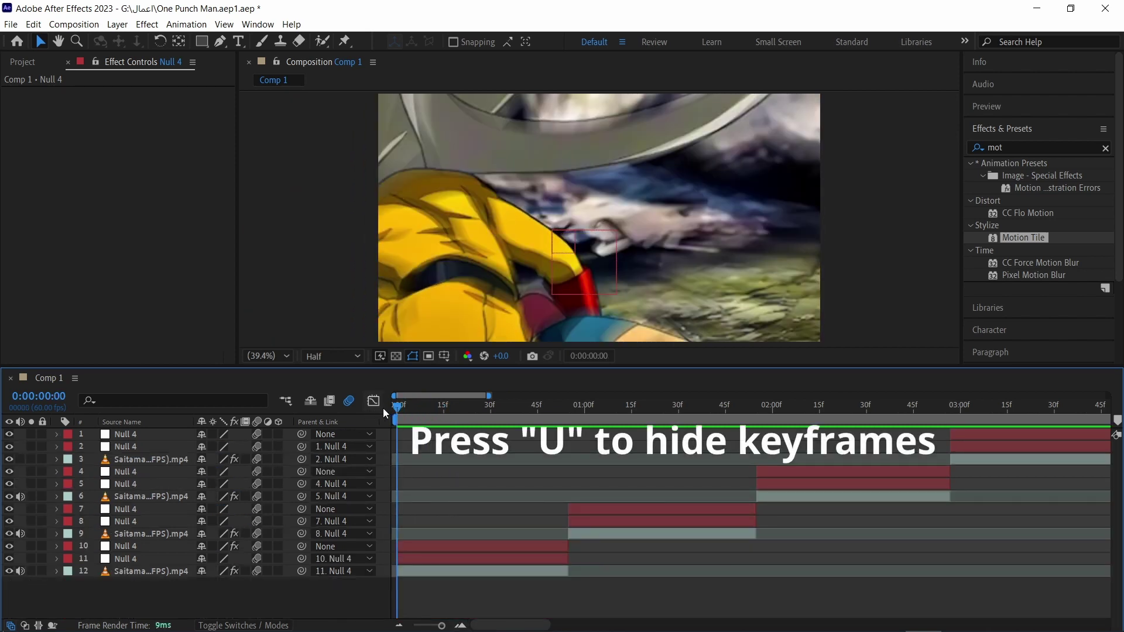
key("space")
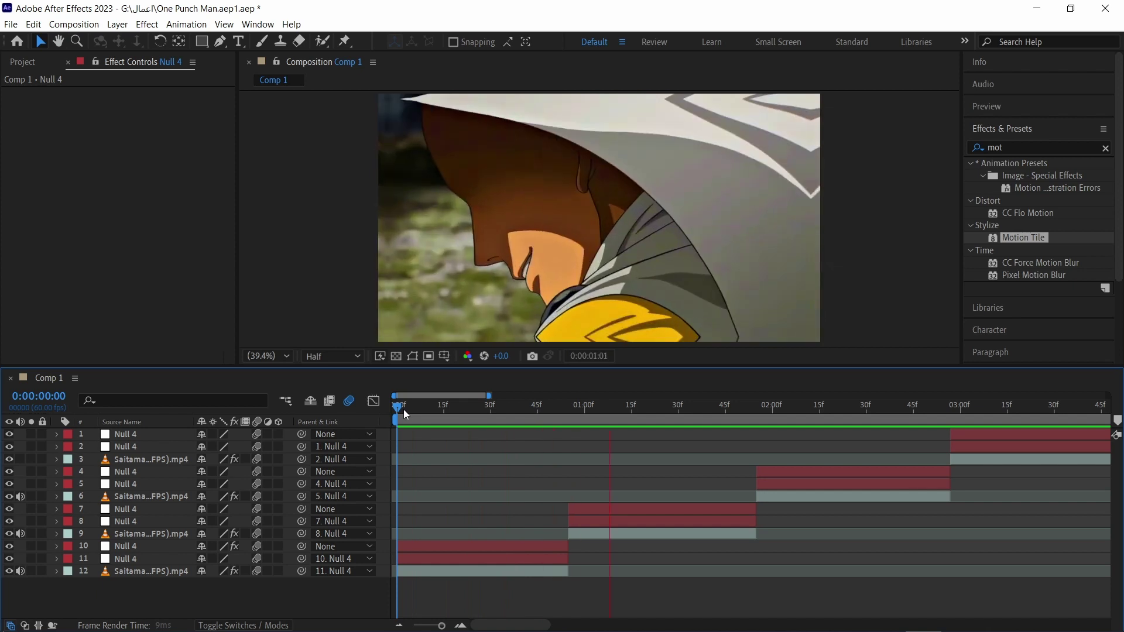